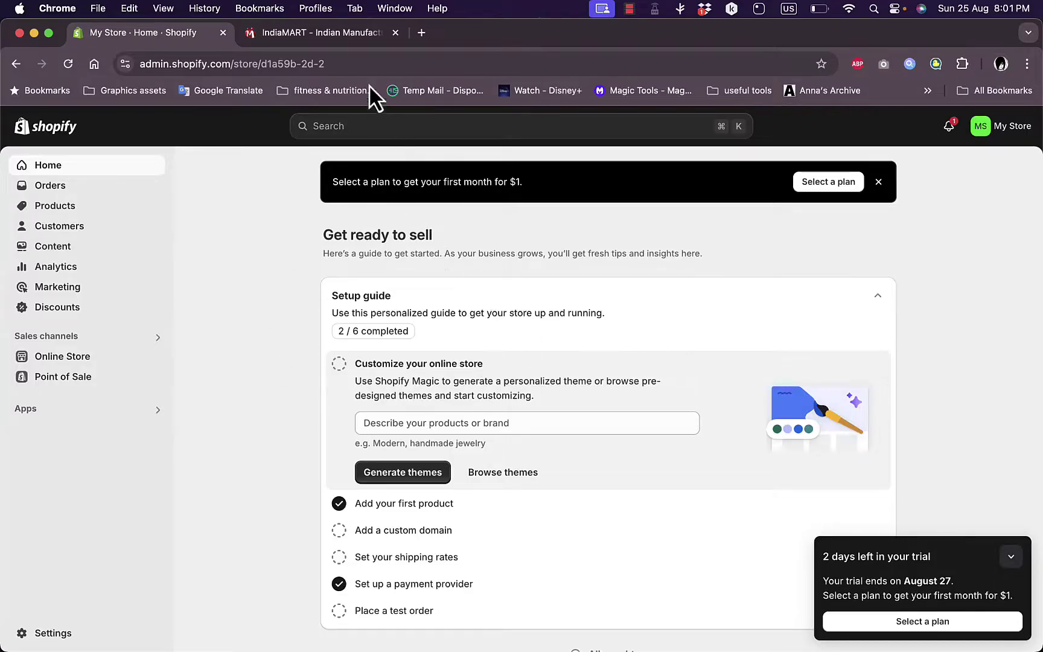
# - Scroll through IndiaMART's Products You May Like listings, including Indian Fresh Wheat Crop at ₹20000/Metric Ton
pyautogui.click(336, 40)
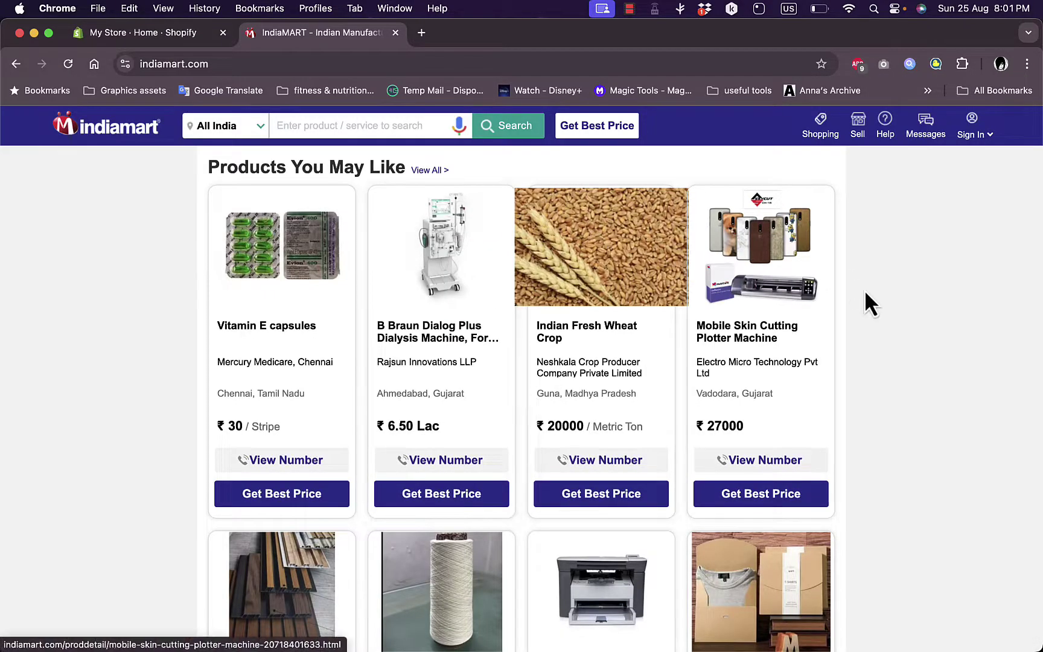
pyautogui.scroll(-4, 883, 319)
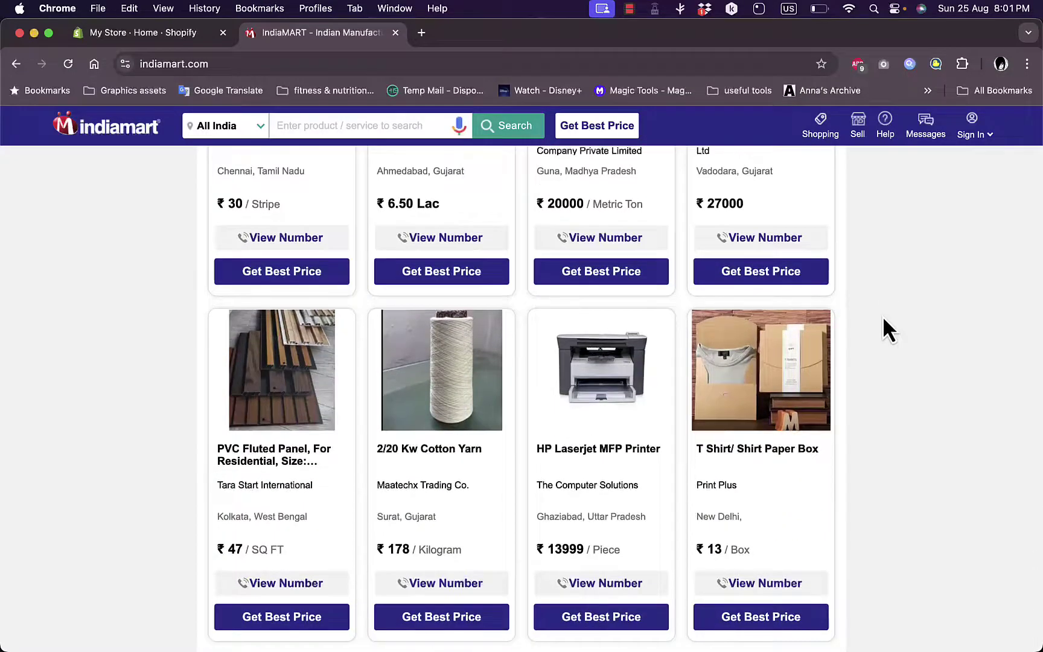
pyautogui.scroll(-3, 882, 329)
pyautogui.scroll(-2, 883, 320)
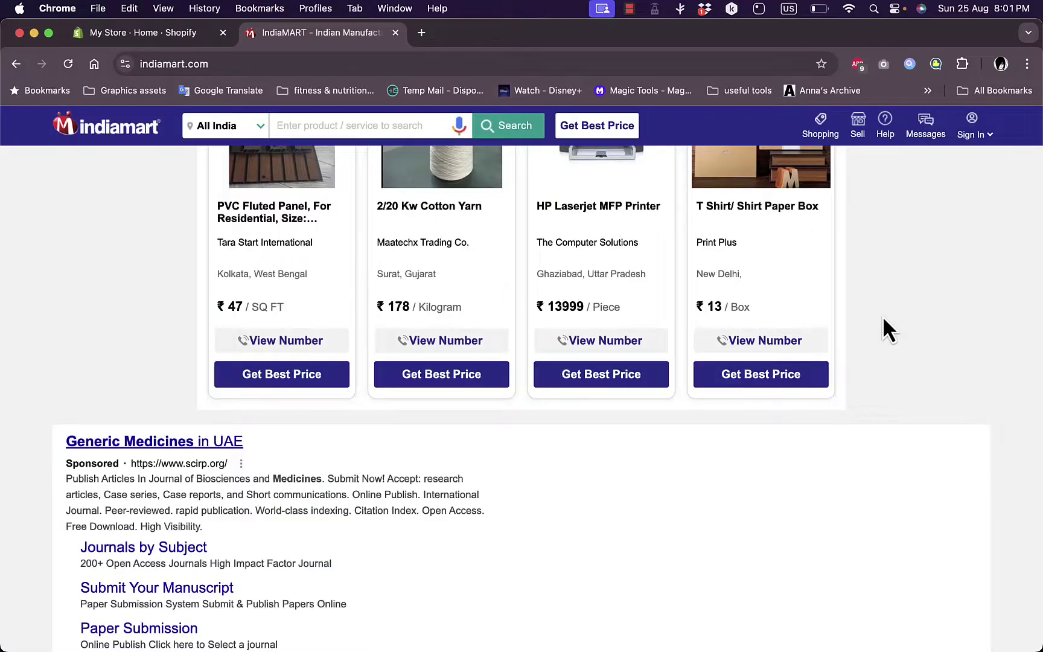
pyautogui.scroll(8, 882, 315)
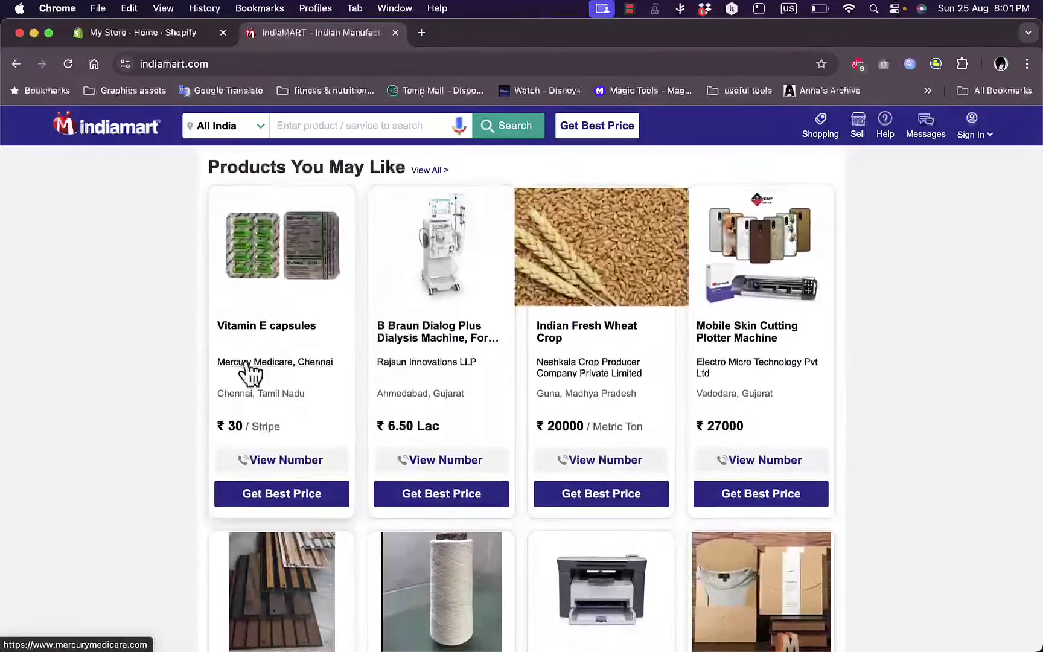
pyautogui.scroll(-12, 521, 426)
pyautogui.scroll(-6, 517, 422)
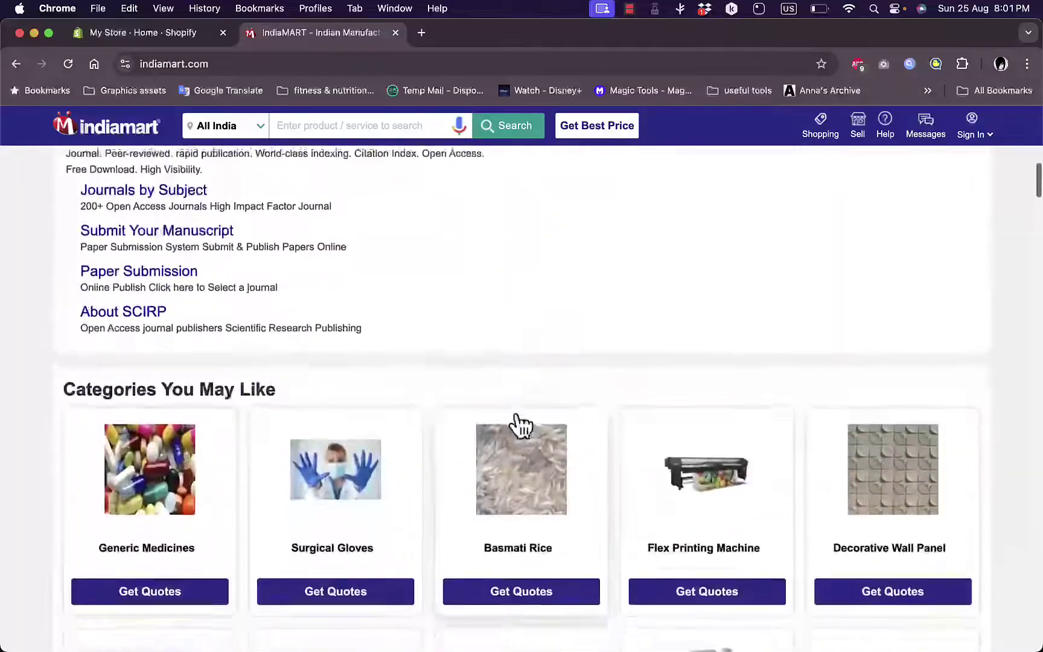
pyautogui.scroll(5, 517, 422)
pyautogui.scroll(11, 518, 425)
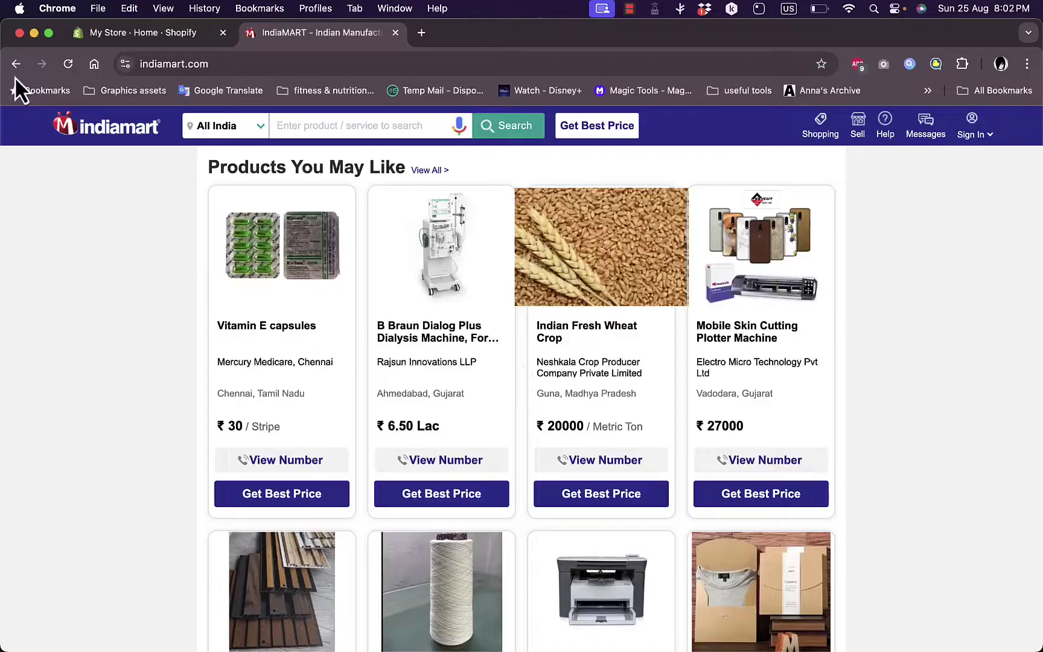
# - Go from the Shopify admin's Apps list to all recommended apps in the App Store
pyautogui.click(145, 30)
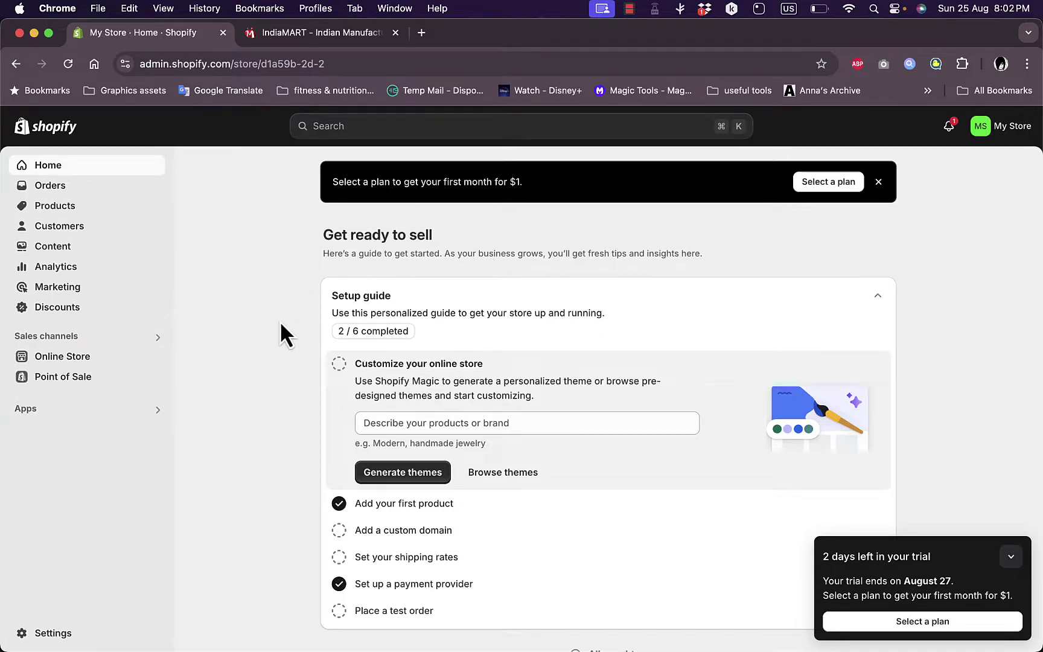
pyautogui.click(77, 416)
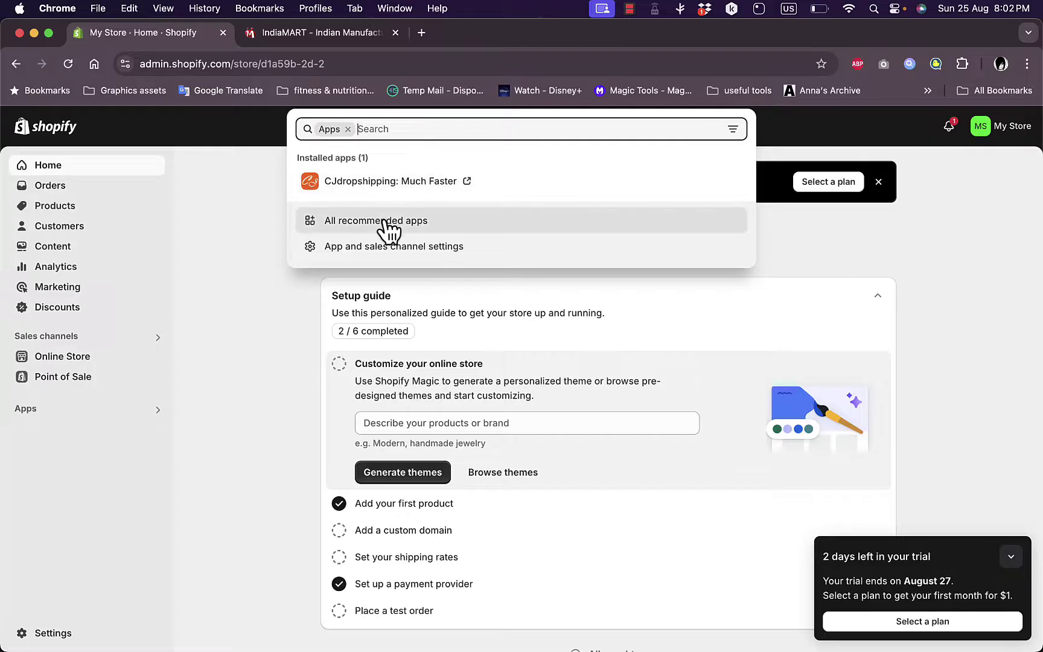
pyautogui.click(386, 222)
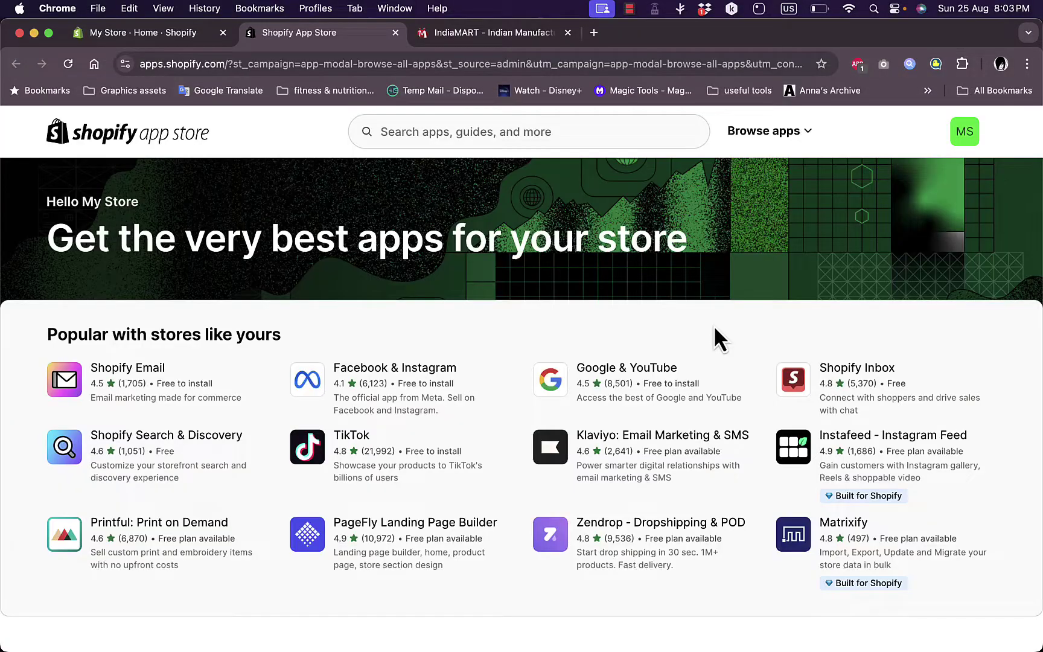
# - Search the Shopify App Store for 'indiamart'
pyautogui.click(570, 131)
pyautogui.write('indiama')
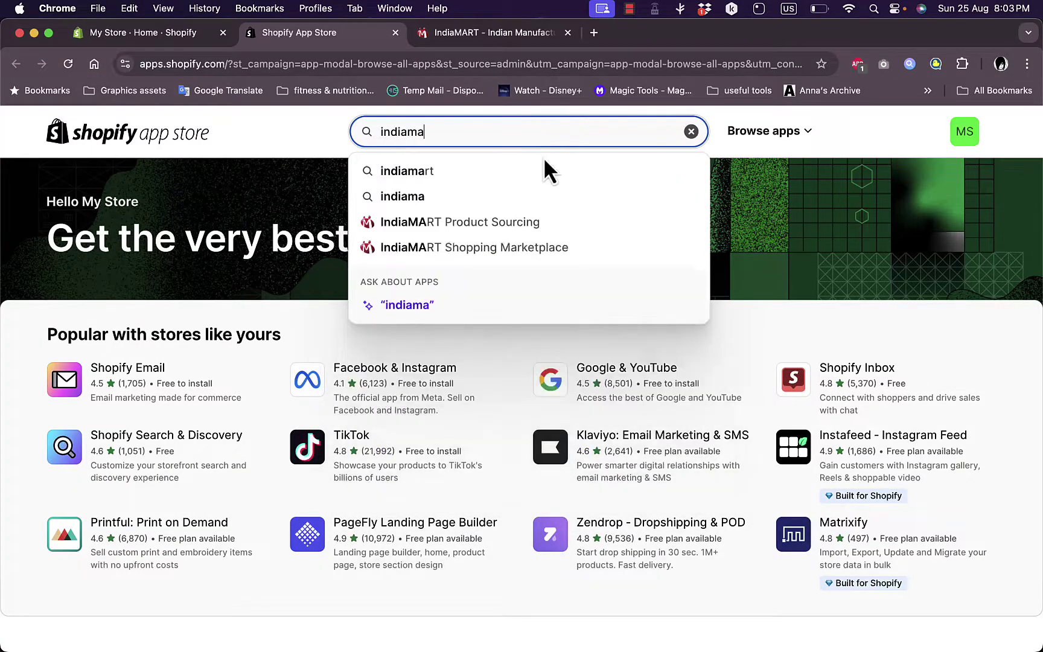
pyautogui.click(459, 174)
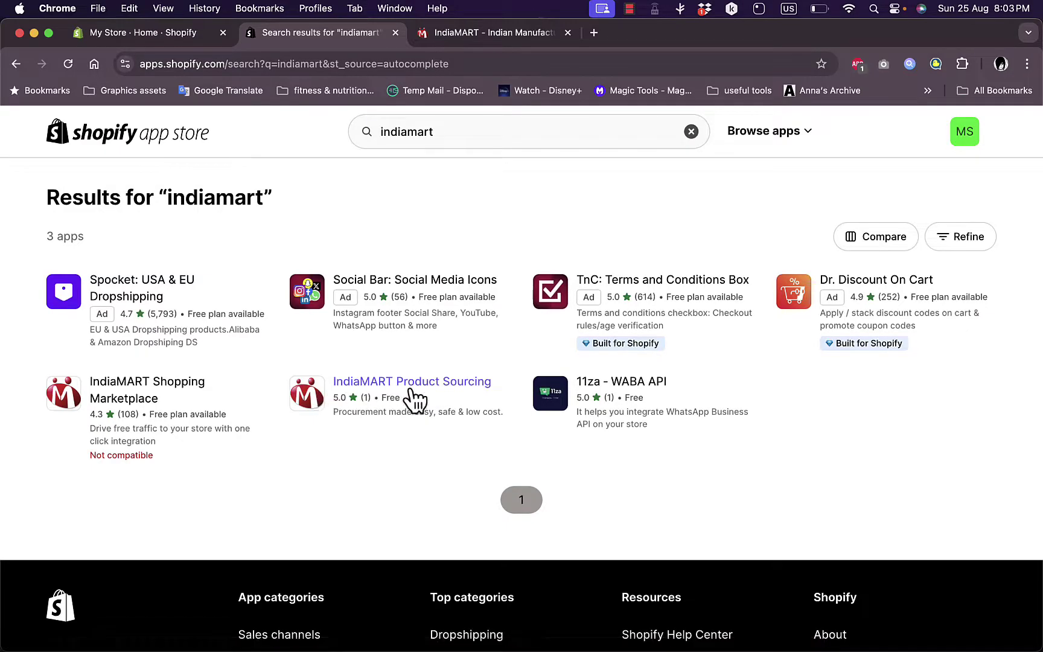
# - Install the IndiaMART Product Sourcing app and approve its store permissions
pyautogui.click(437, 395)
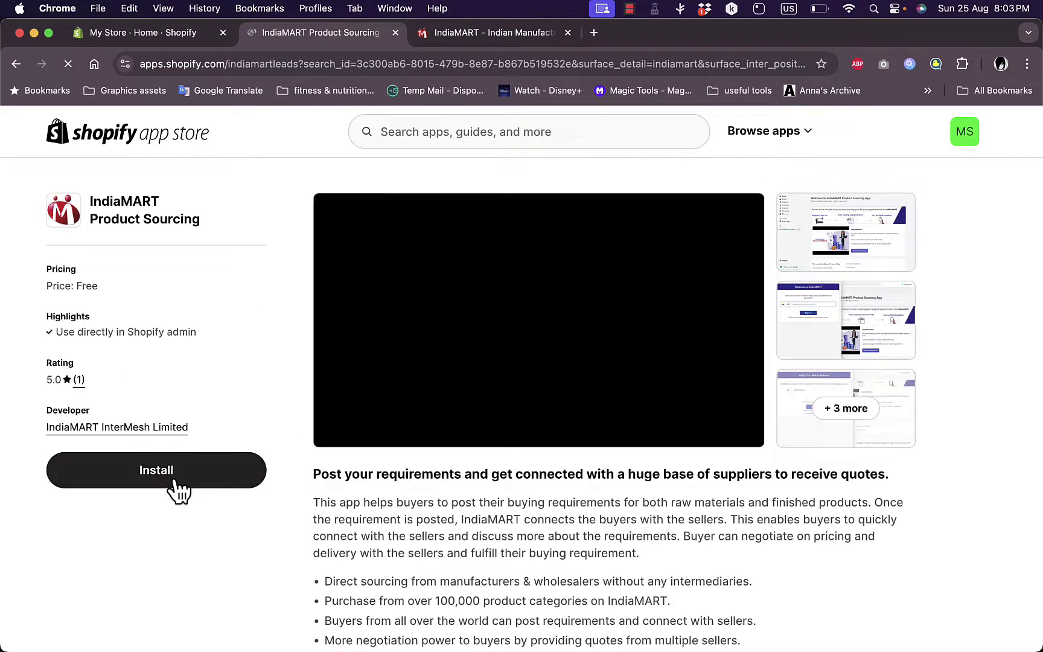
pyautogui.click(176, 485)
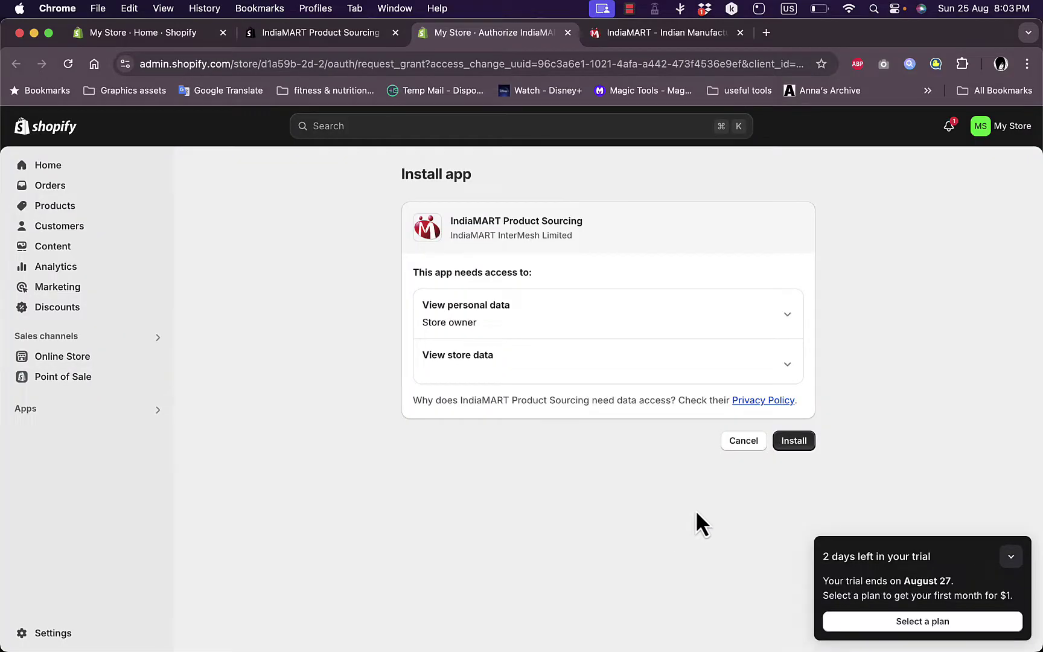
pyautogui.click(798, 442)
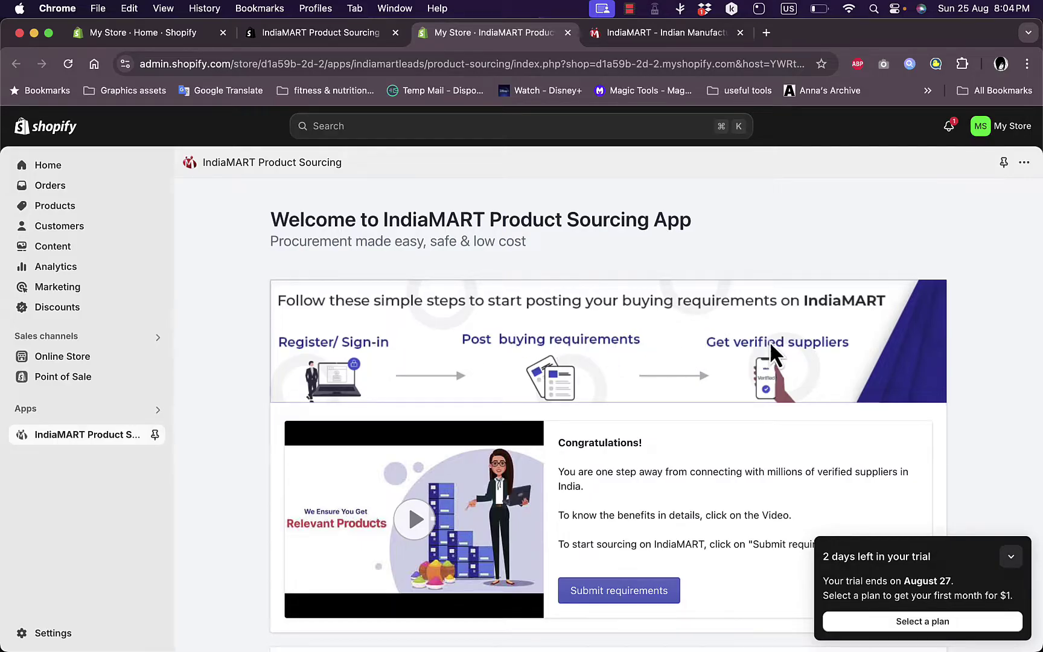
# - Return to the IndiaMART site and bring up its Sign In account menu
pyautogui.click(662, 41)
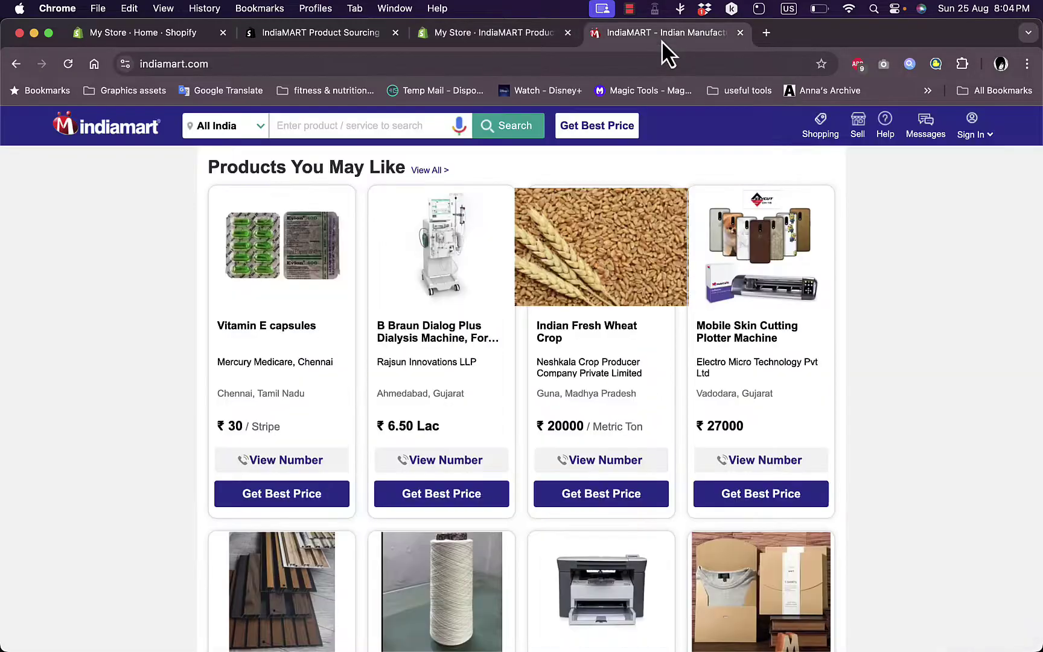
pyautogui.moveTo(986, 131)
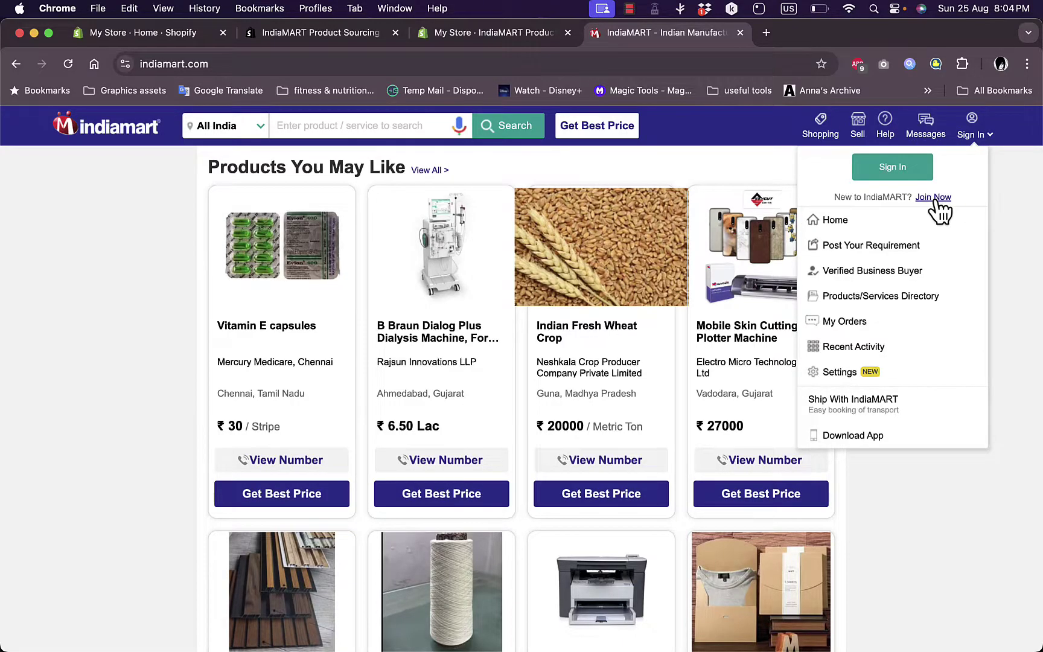
# - Read through the IndiaMART Product Sourcing app's Terms and FAQs sections in Shopify
pyautogui.click(461, 34)
pyautogui.scroll(-5, 640, 272)
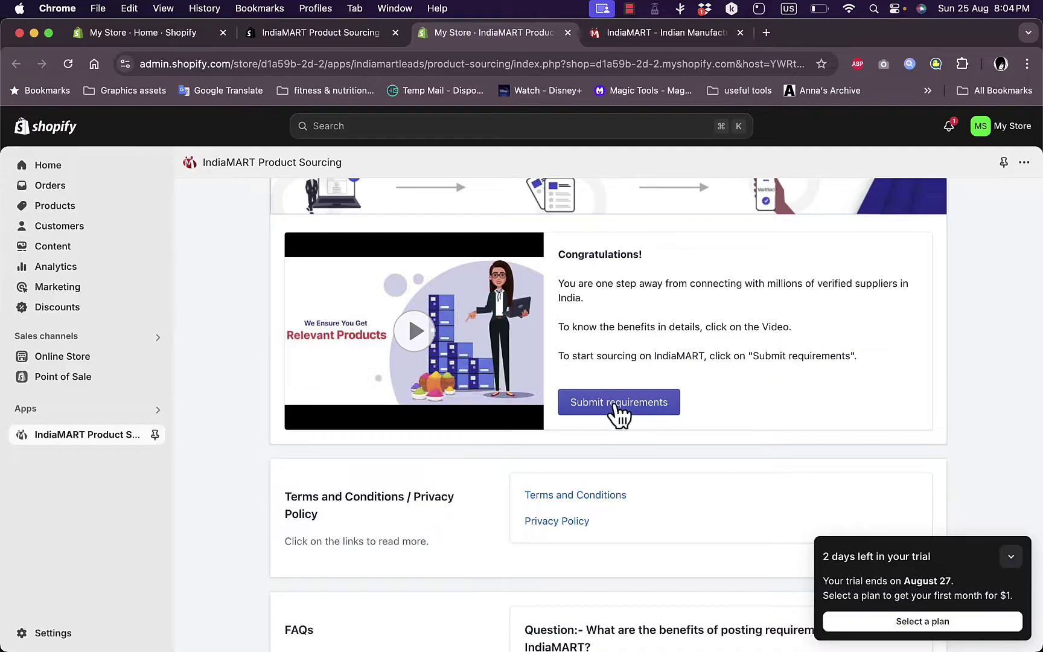
pyautogui.scroll(-5, 415, 461)
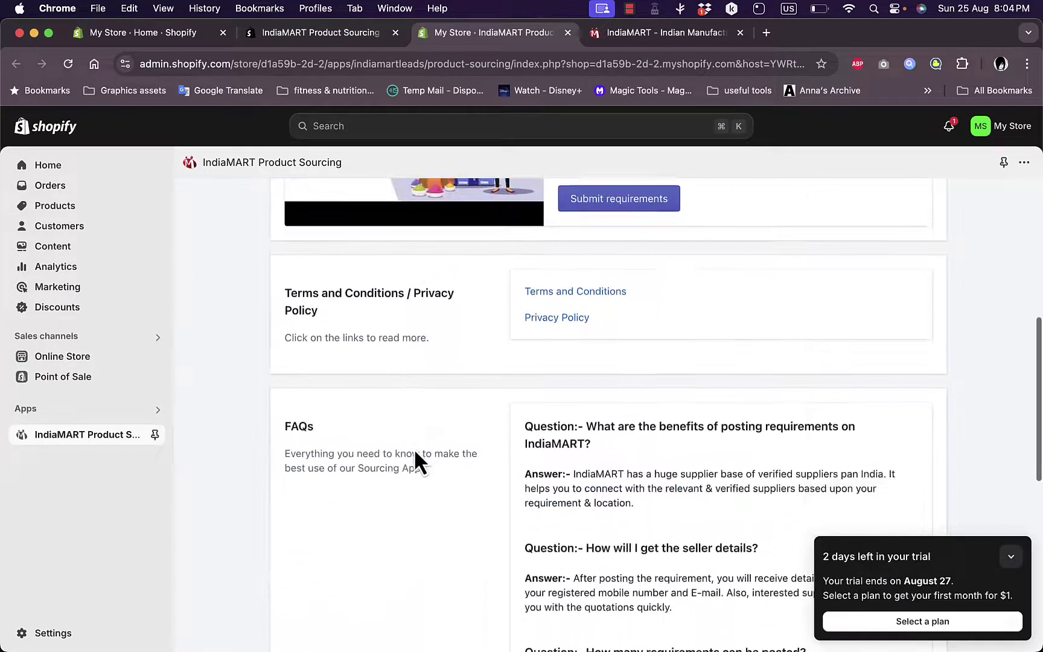
pyautogui.scroll(-5, 549, 435)
pyautogui.scroll(6, 549, 433)
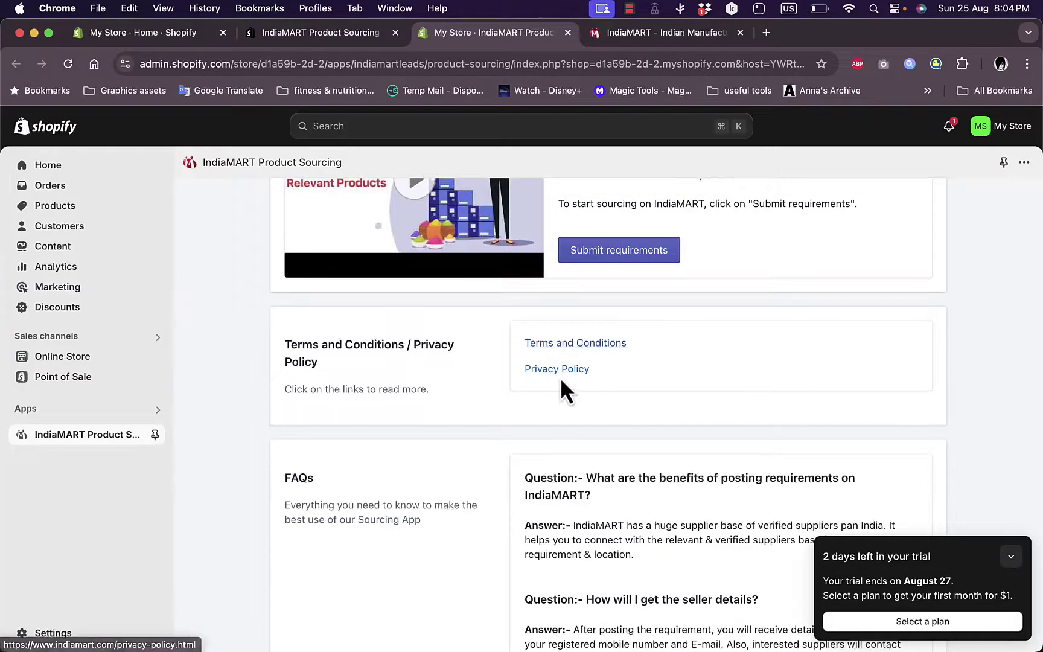
pyautogui.scroll(-4, 567, 460)
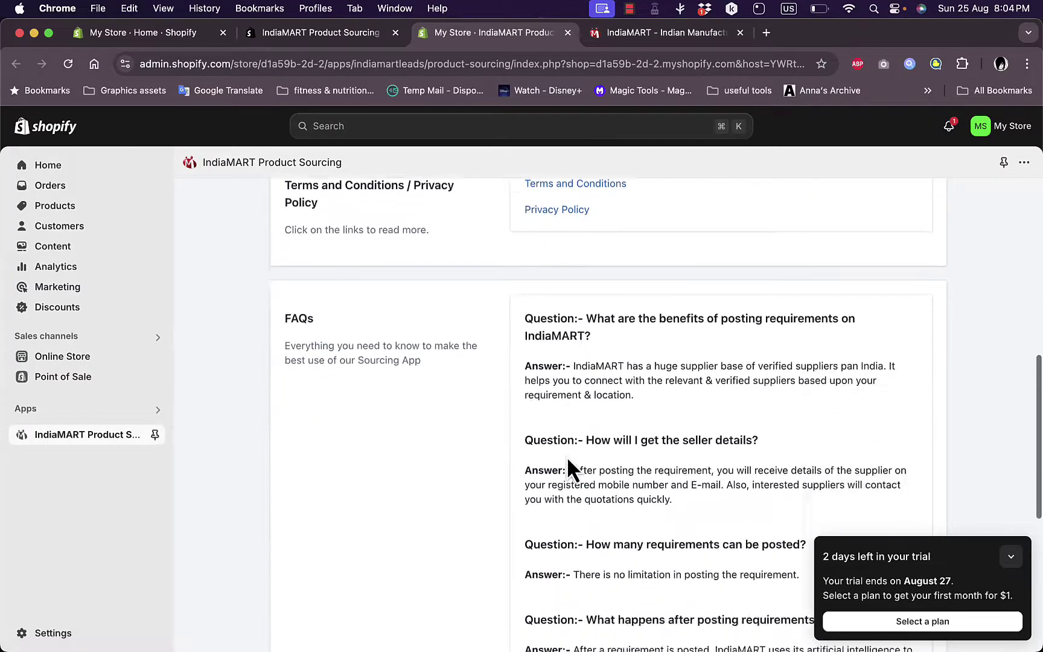
pyautogui.scroll(3, 567, 460)
pyautogui.scroll(3, 568, 456)
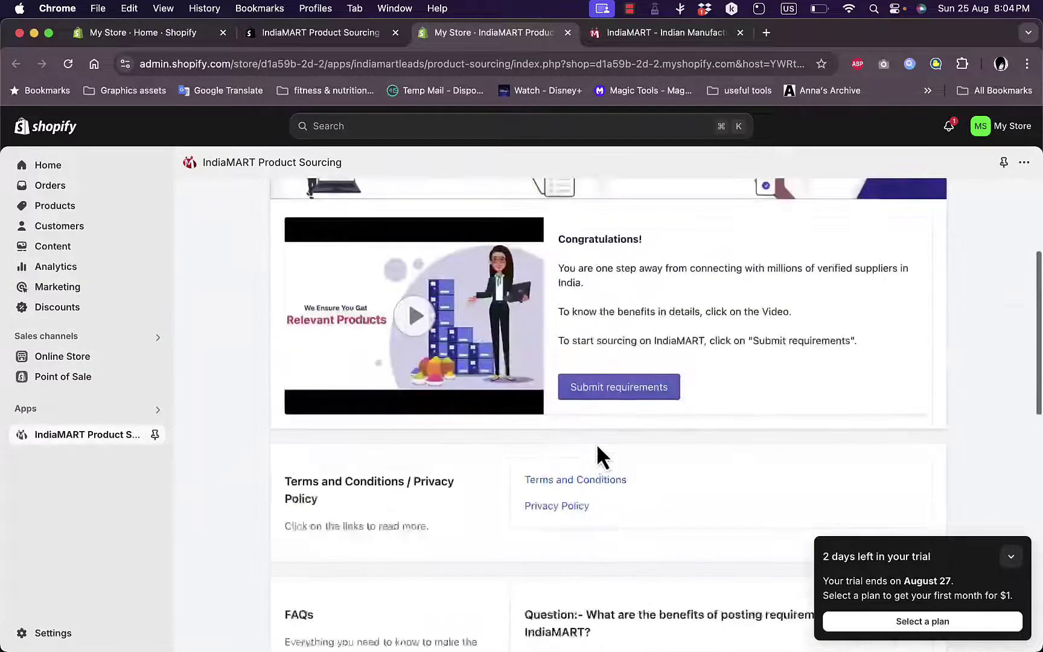
# - Trigger Submit requirements to get the mobile verification window, then return to IndiaMART's listings
pyautogui.click(630, 391)
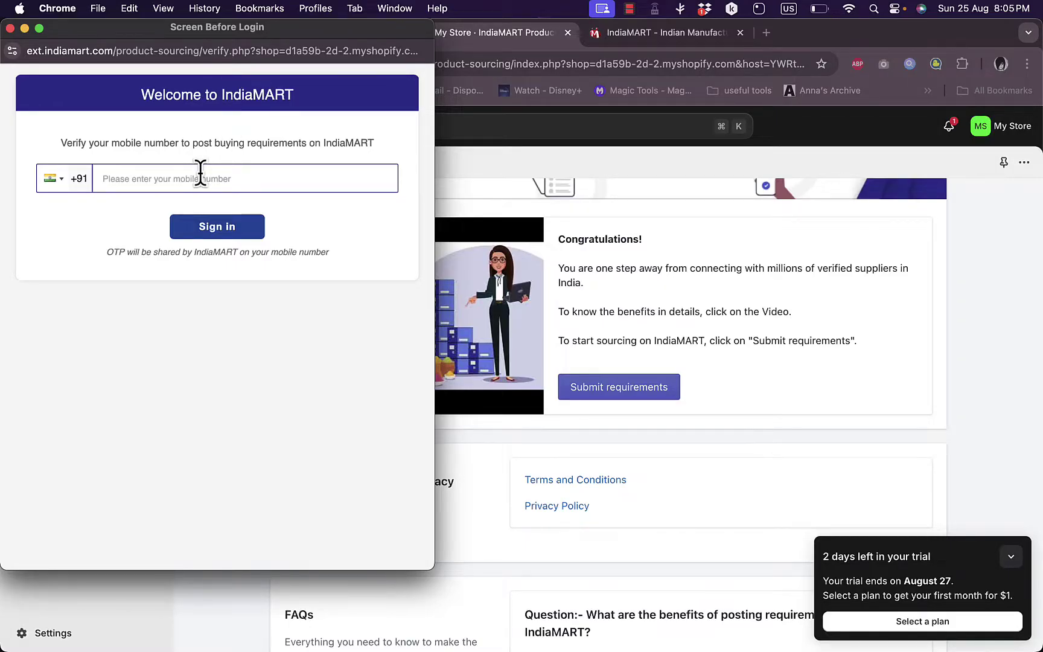
pyautogui.click(675, 33)
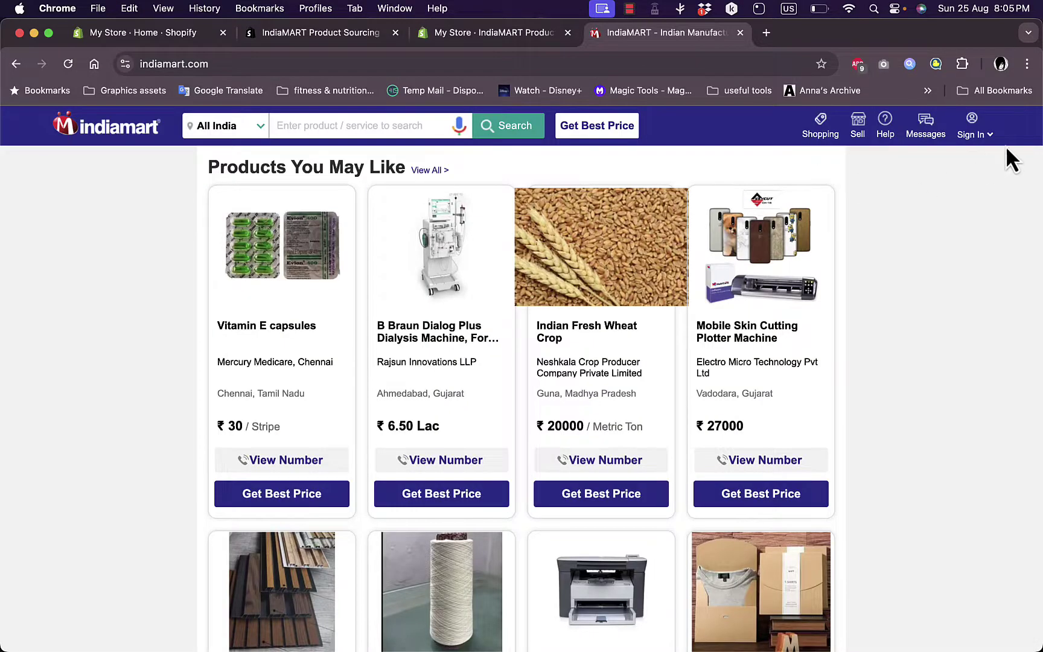
# - Open IndiaMART's Join for Free registration form via Join Now
pyautogui.click(929, 196)
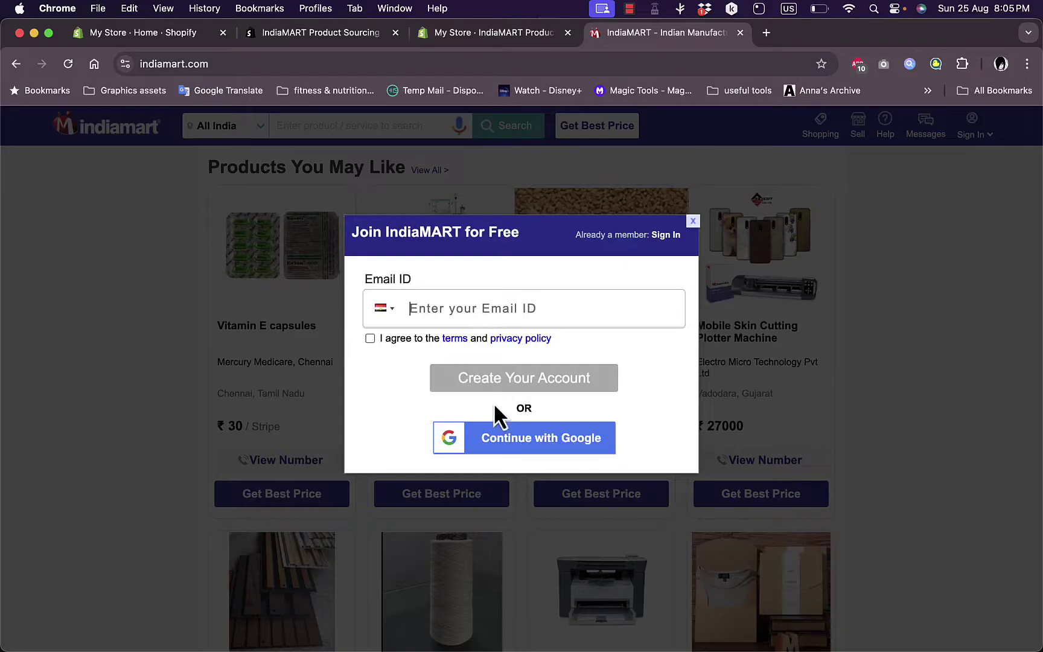
# - Close the IndiaMART sign-up form and return to the top of the Shopify app page
pyautogui.click(691, 222)
pyautogui.click(465, 41)
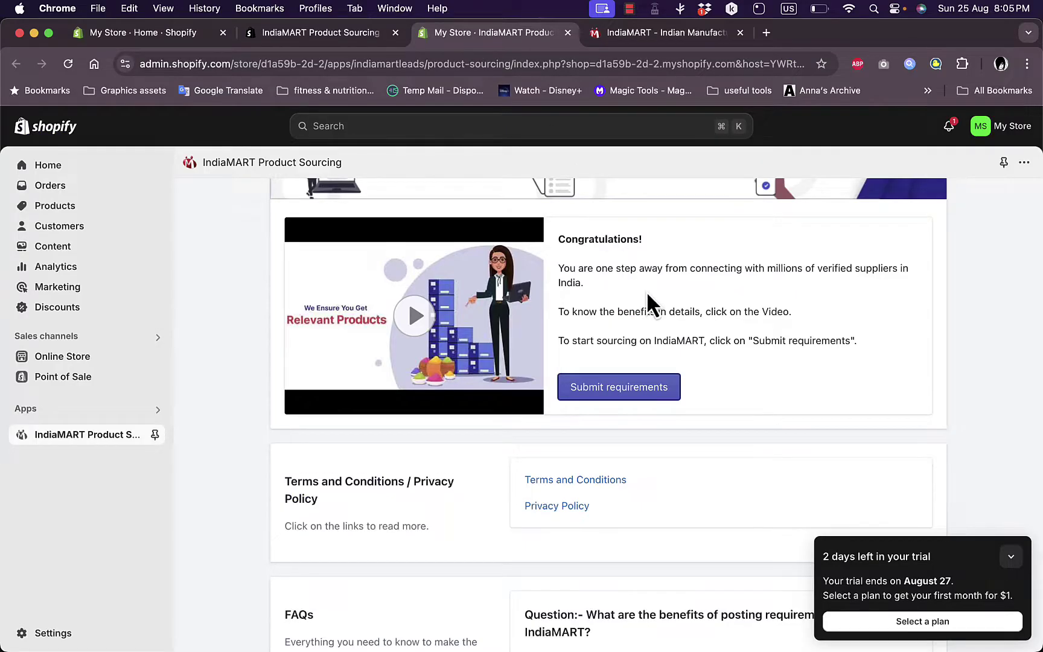
pyautogui.scroll(4, 646, 290)
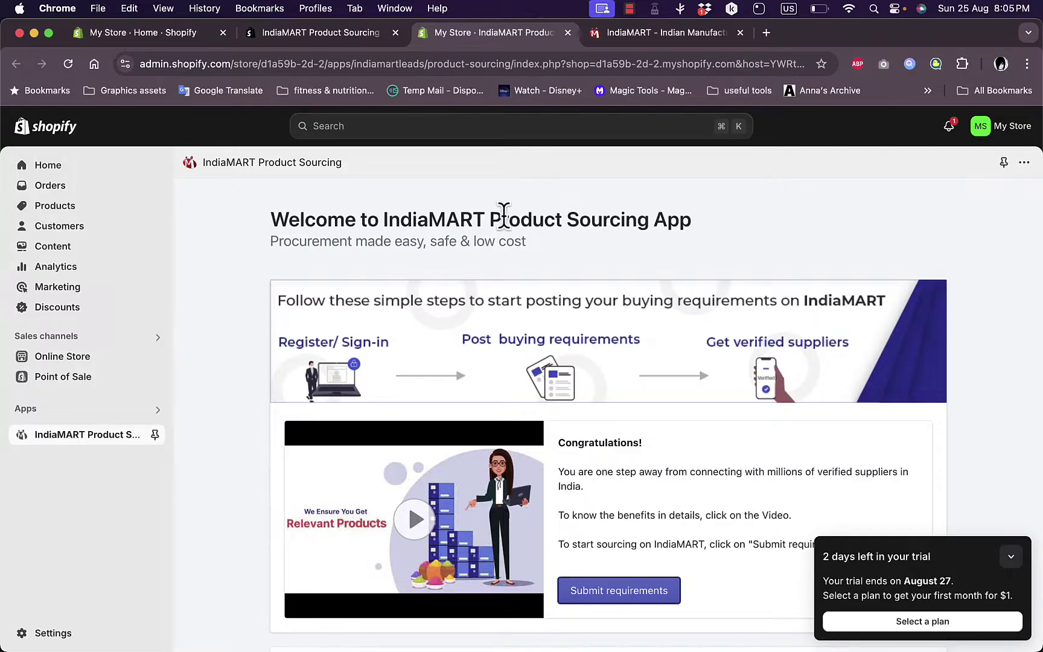
# - Search the App Store for 'import' and open the Robo Product Importer listing ($6/month)
pyautogui.click(292, 42)
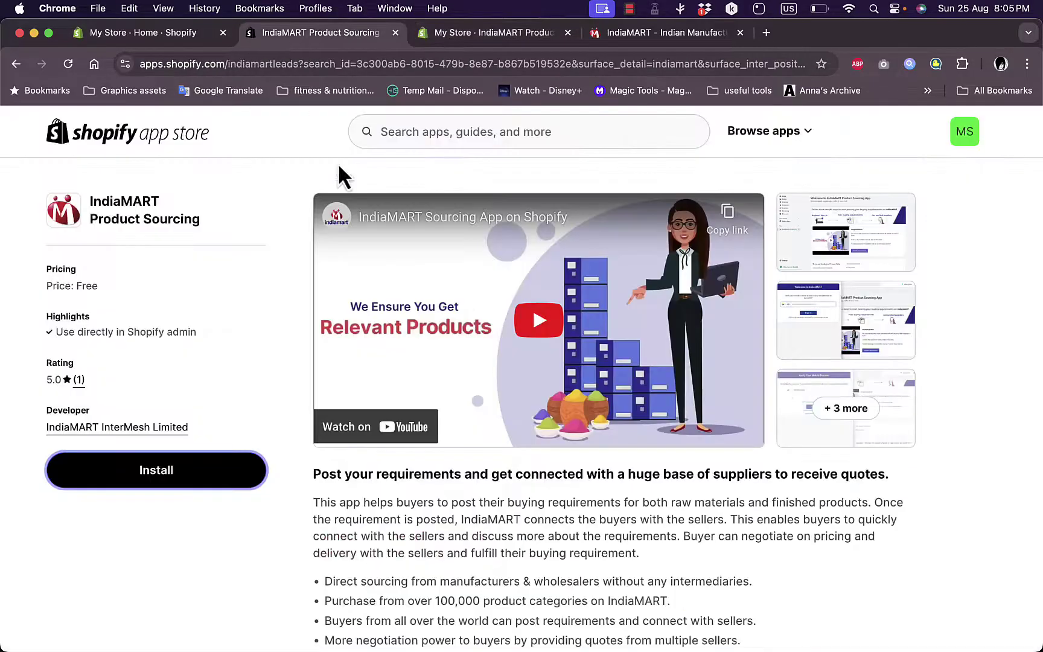
pyautogui.click(496, 135)
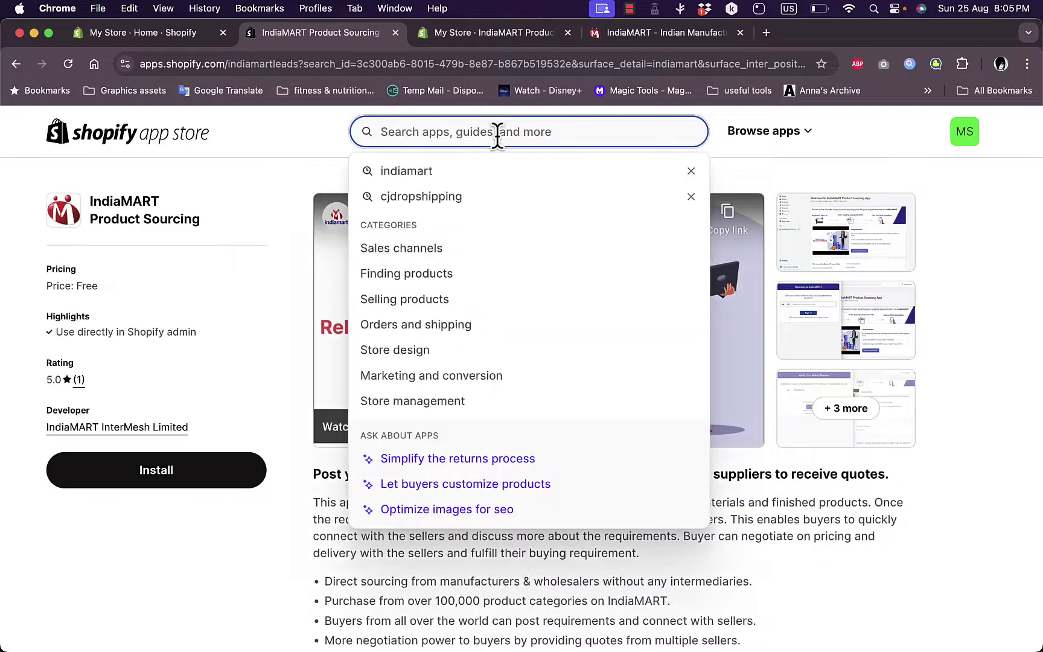
pyautogui.write('import')
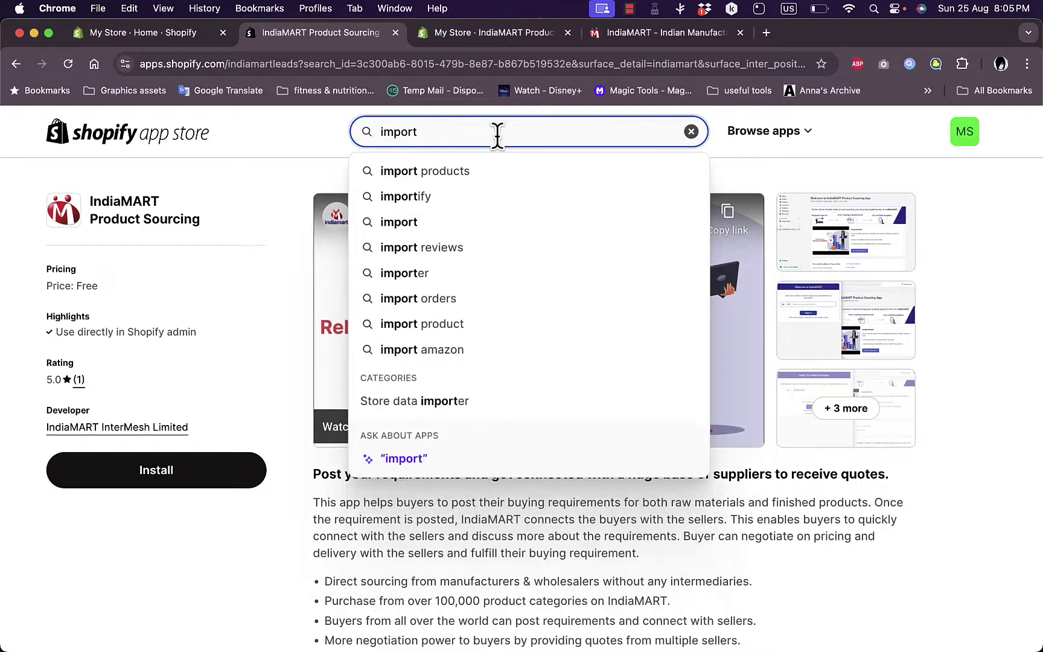
pyautogui.click(362, 230)
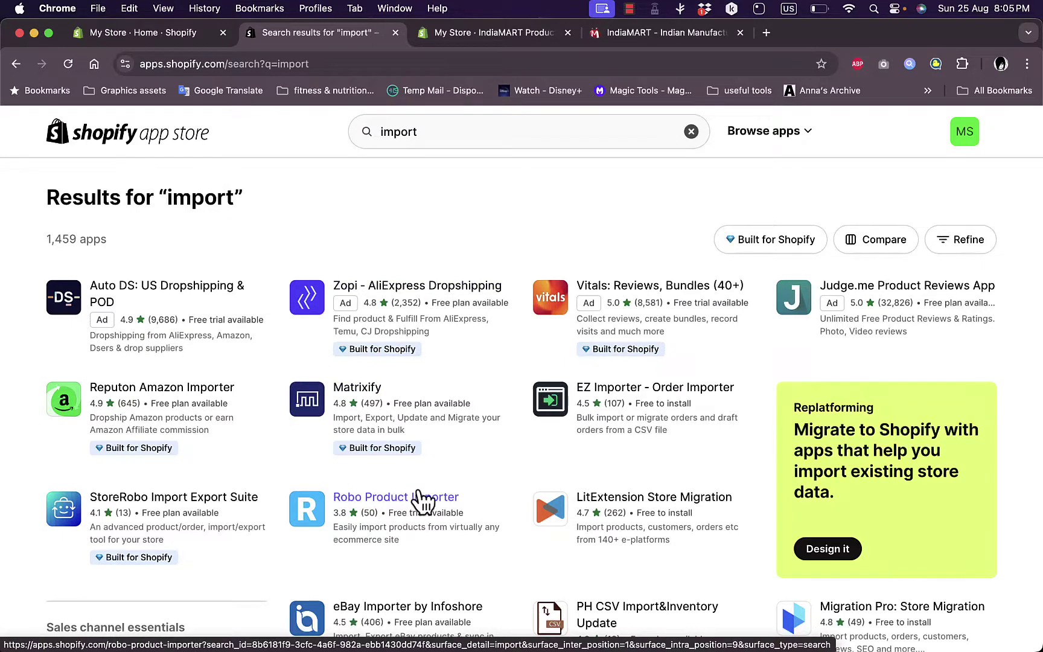
pyautogui.scroll(-6, 423, 500)
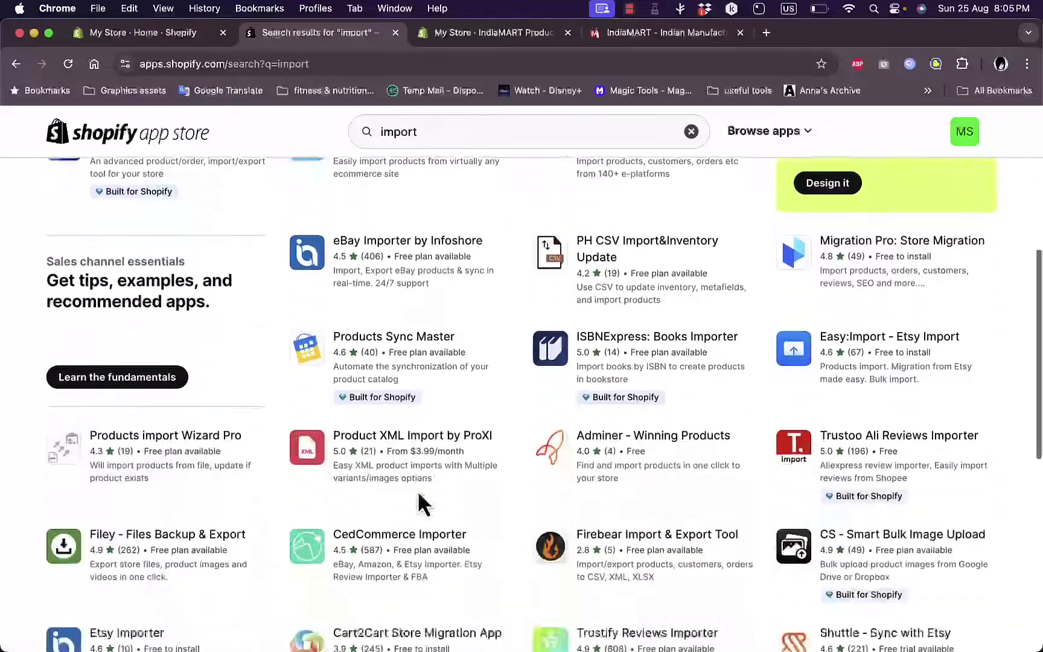
pyautogui.scroll(5, 420, 501)
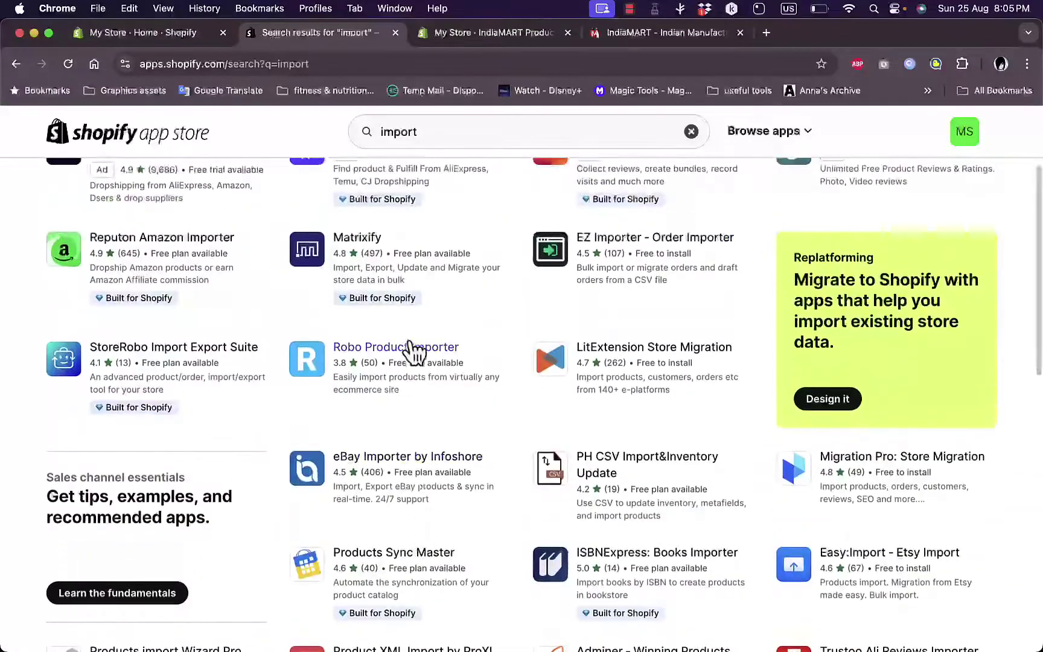
pyautogui.click(411, 348)
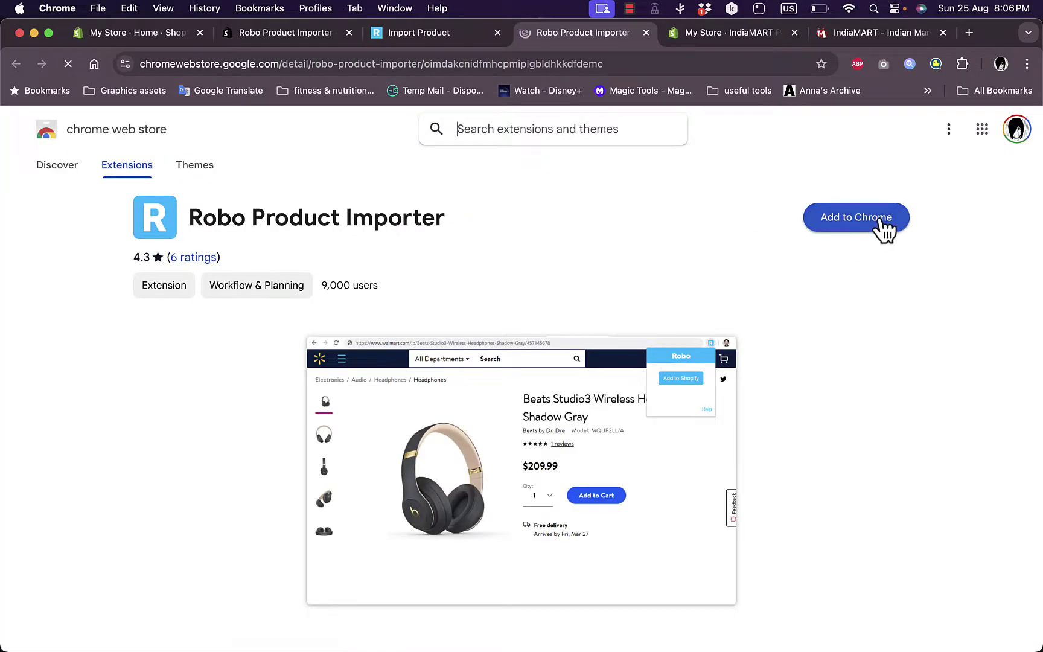
# - Switch back to the Robo Product Importer home page tab
pyautogui.click(446, 34)
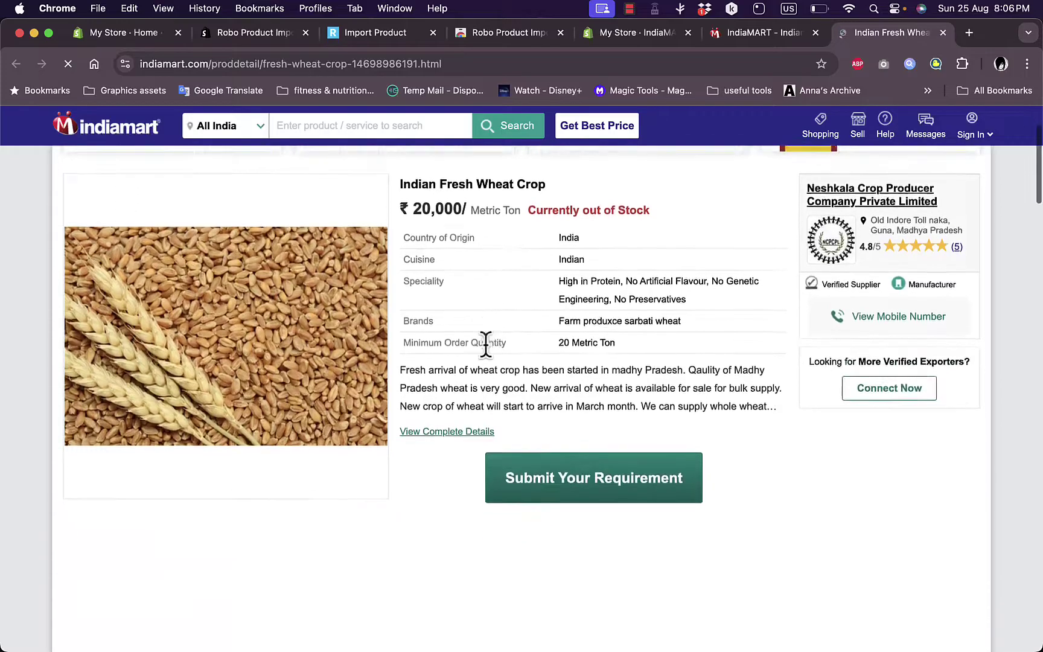
pyautogui.scroll(3, 725, 211)
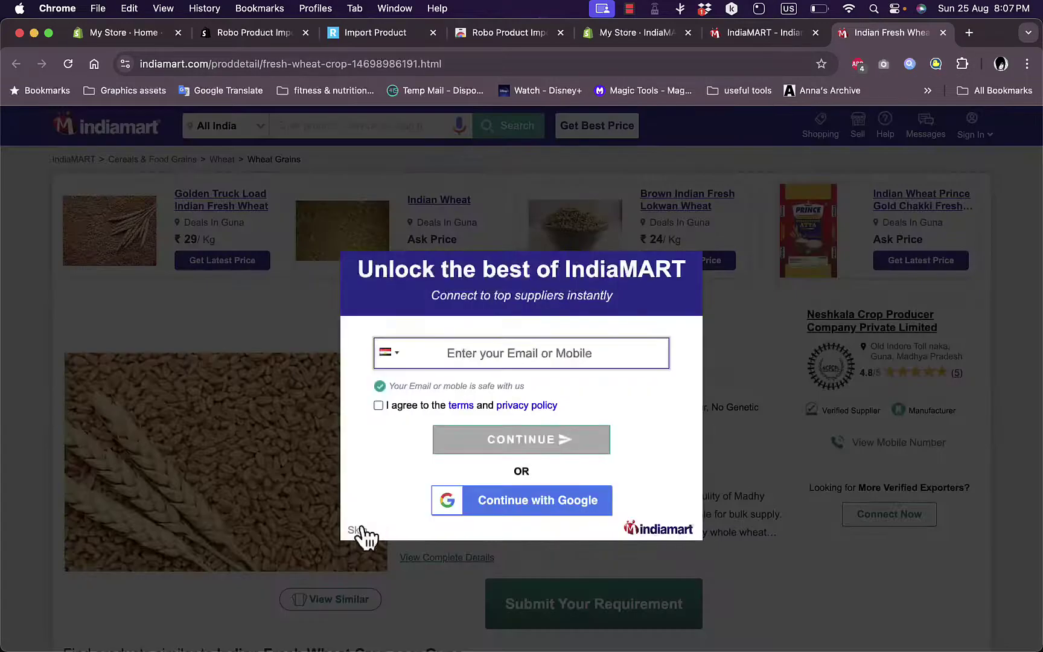
pyautogui.click(361, 530)
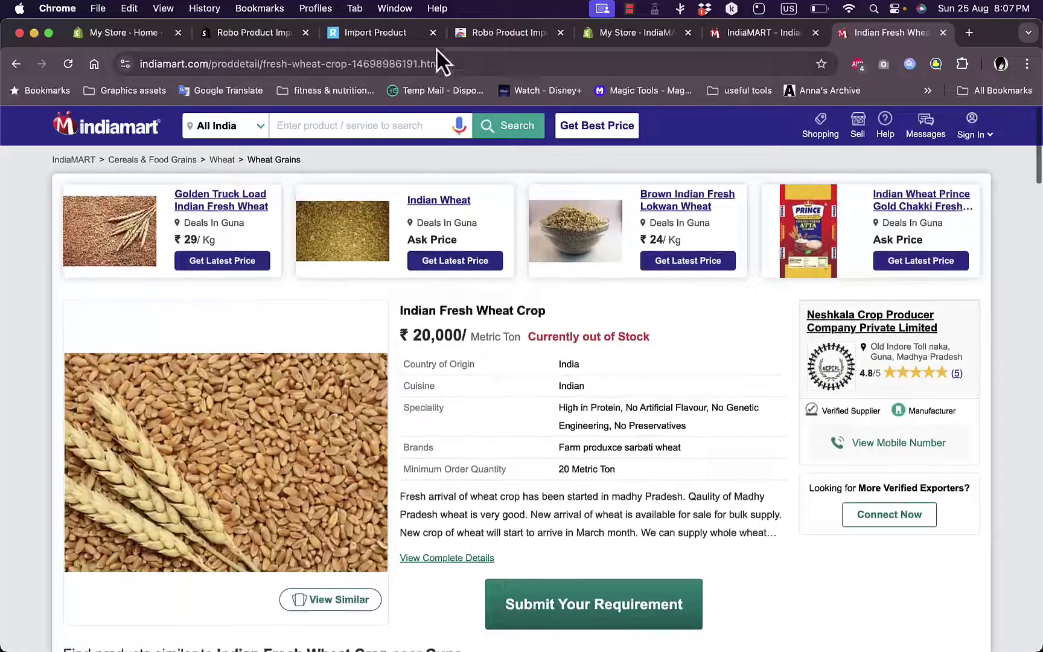
pyautogui.click(406, 39)
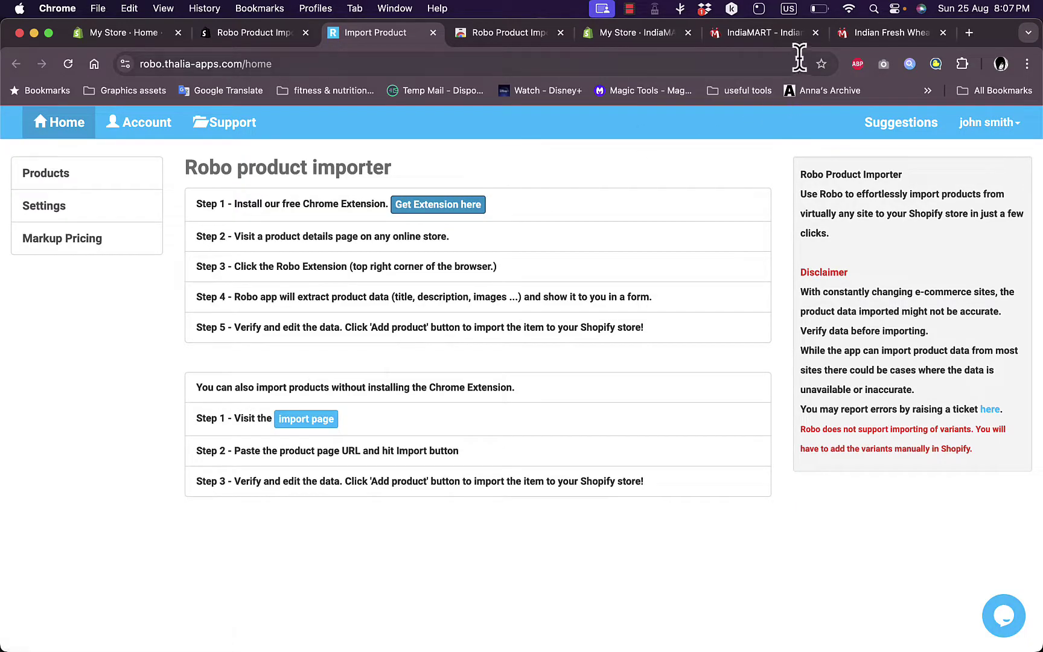
# - Copy the IndiaMART wheat product URL and fetch it on the importer's link-import page
pyautogui.click(856, 37)
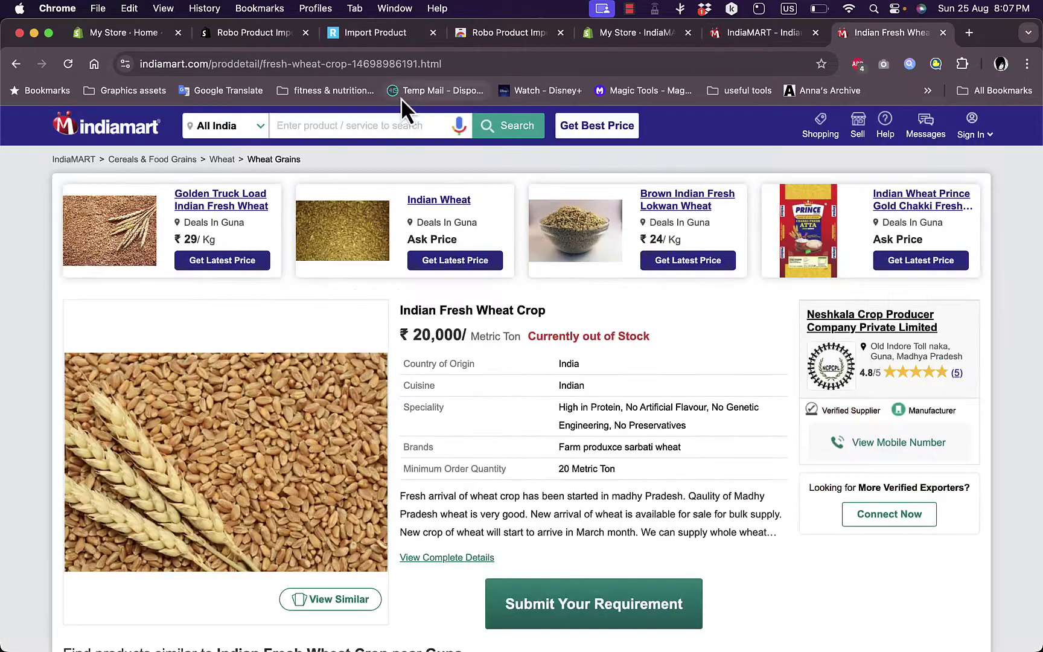
pyautogui.click(374, 65)
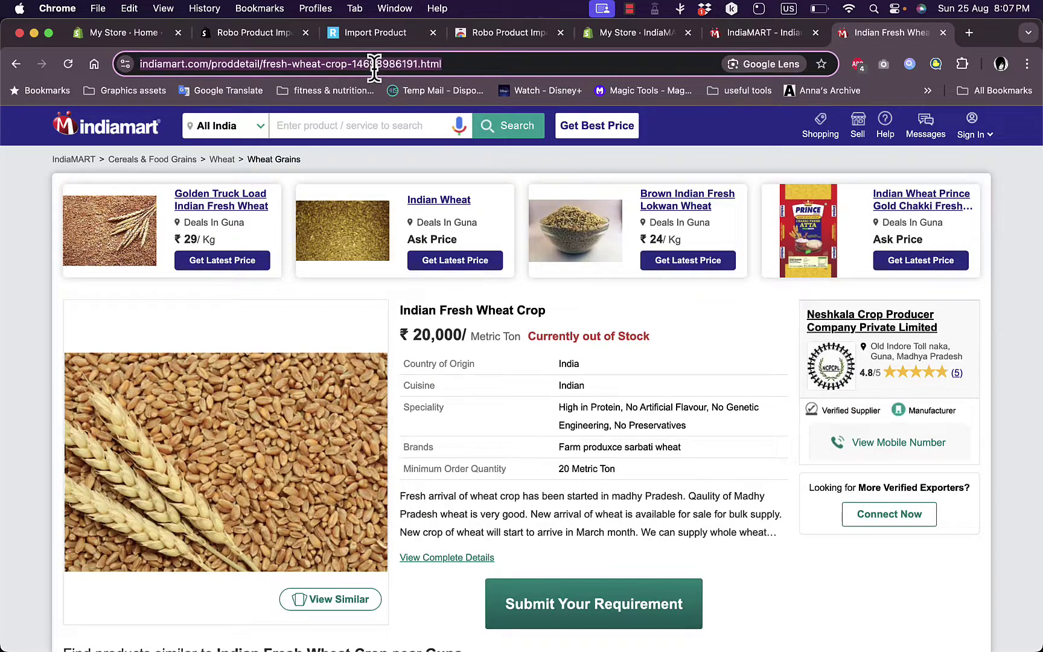
pyautogui.click(357, 32)
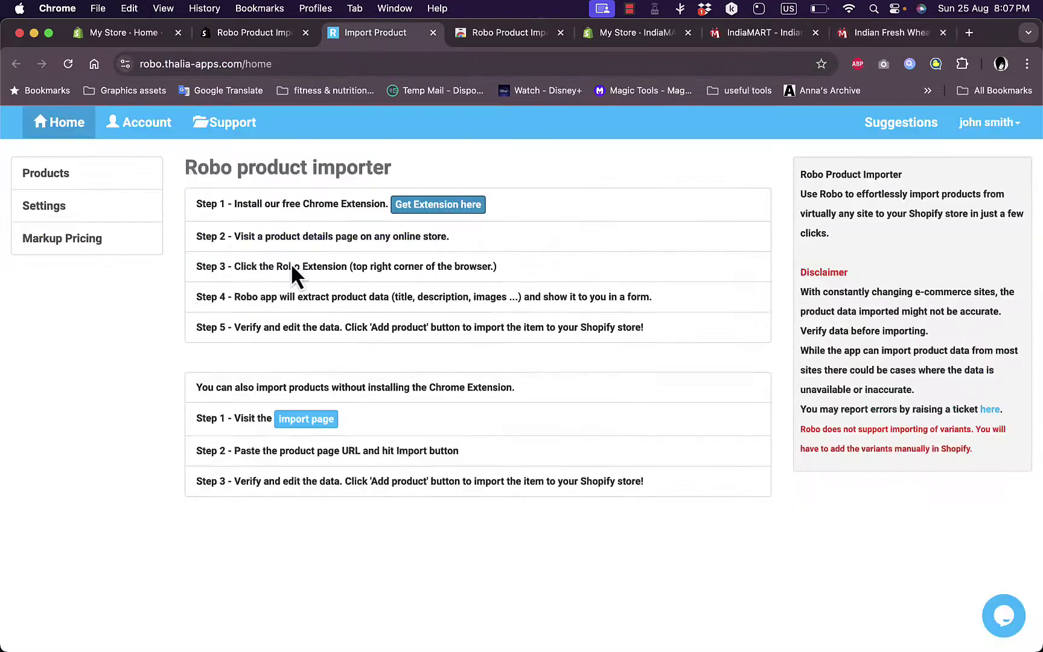
pyautogui.click(307, 416)
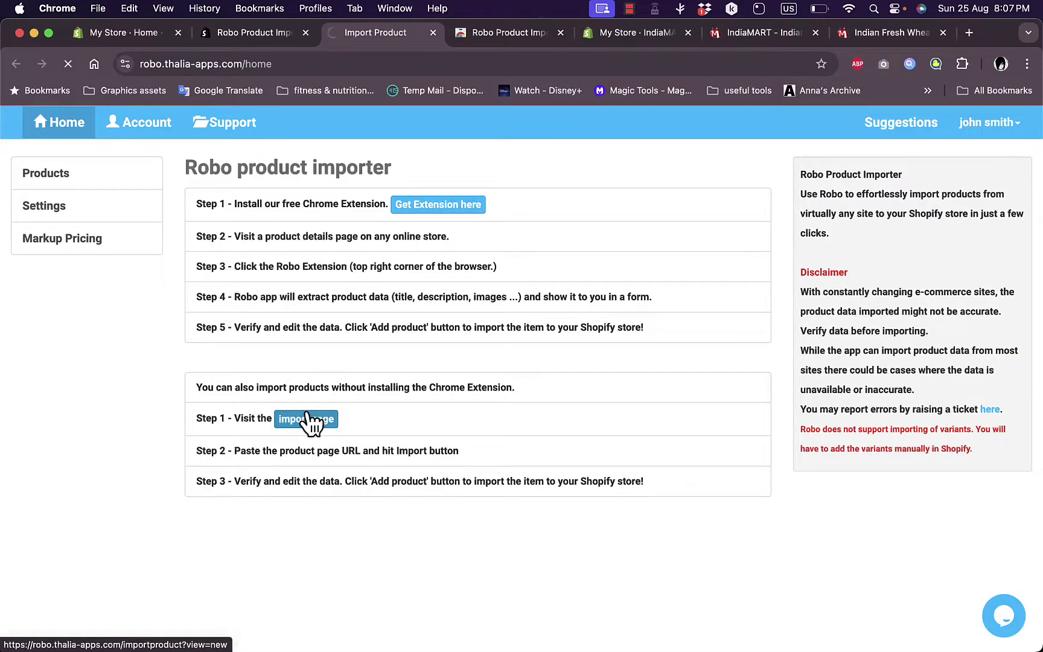
pyautogui.write('https://www.indiamart.com/proddetail/fresh-wheat-crop-14698986191.html')
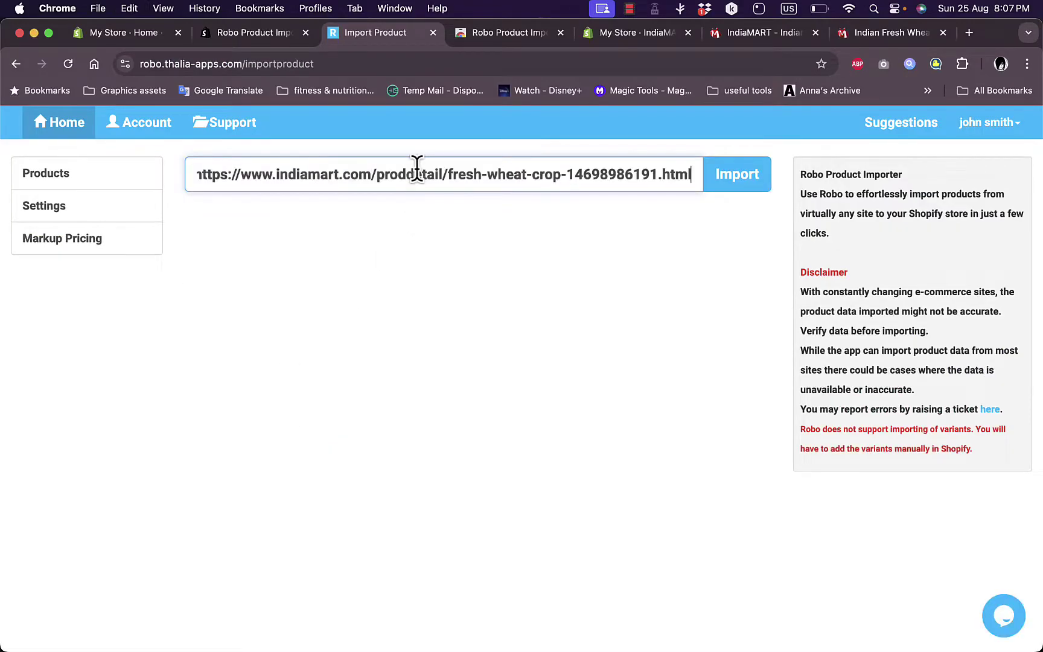
pyautogui.click(757, 192)
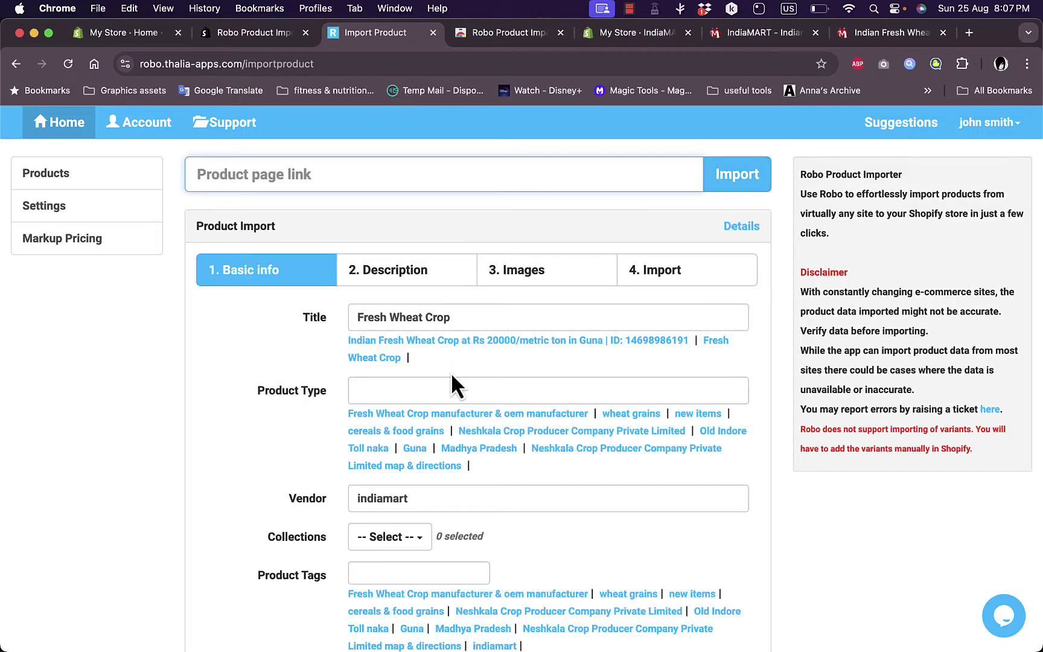
# - Review the fetched Description and Images, then add Fresh Wheat Crop to Shopify
pyautogui.scroll(-3, 454, 384)
pyautogui.scroll(3, 450, 369)
pyautogui.click(414, 274)
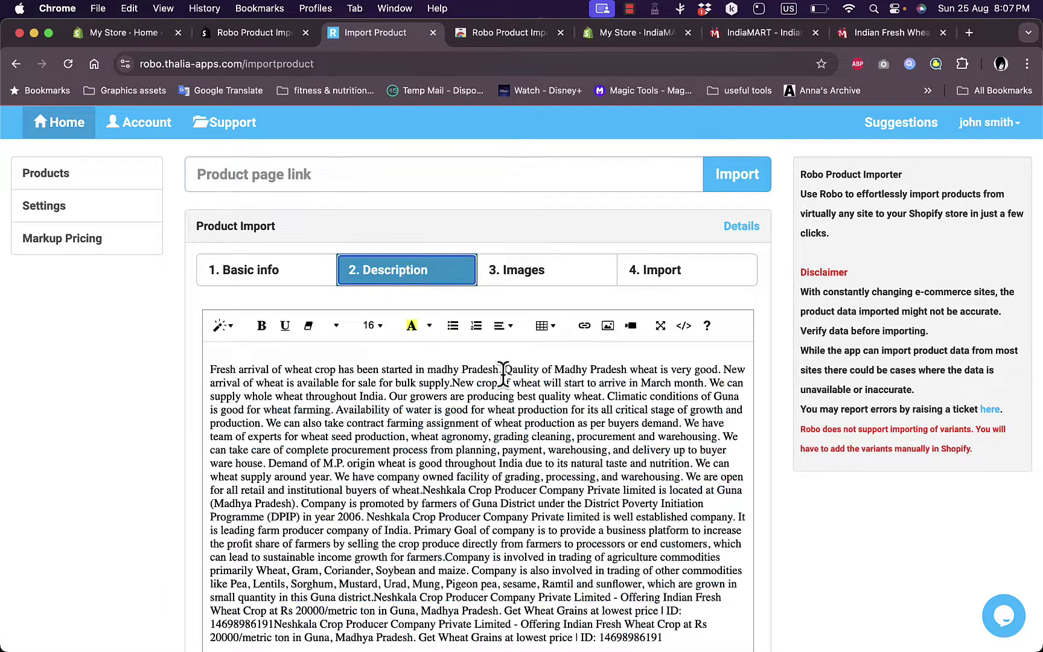
pyautogui.click(526, 273)
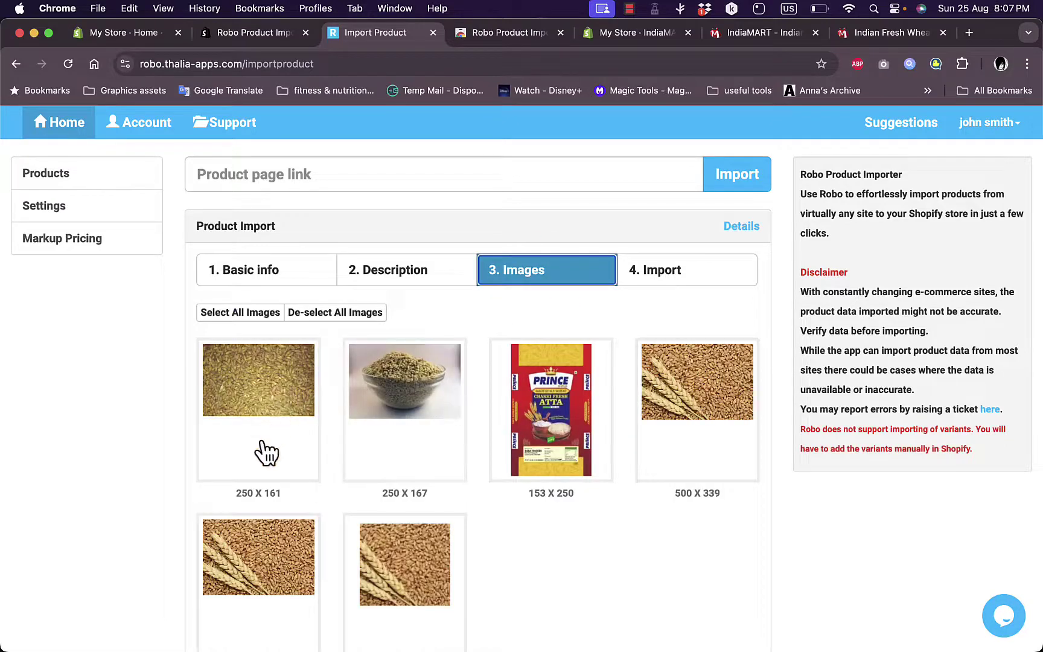
pyautogui.click(663, 282)
pyautogui.click(480, 345)
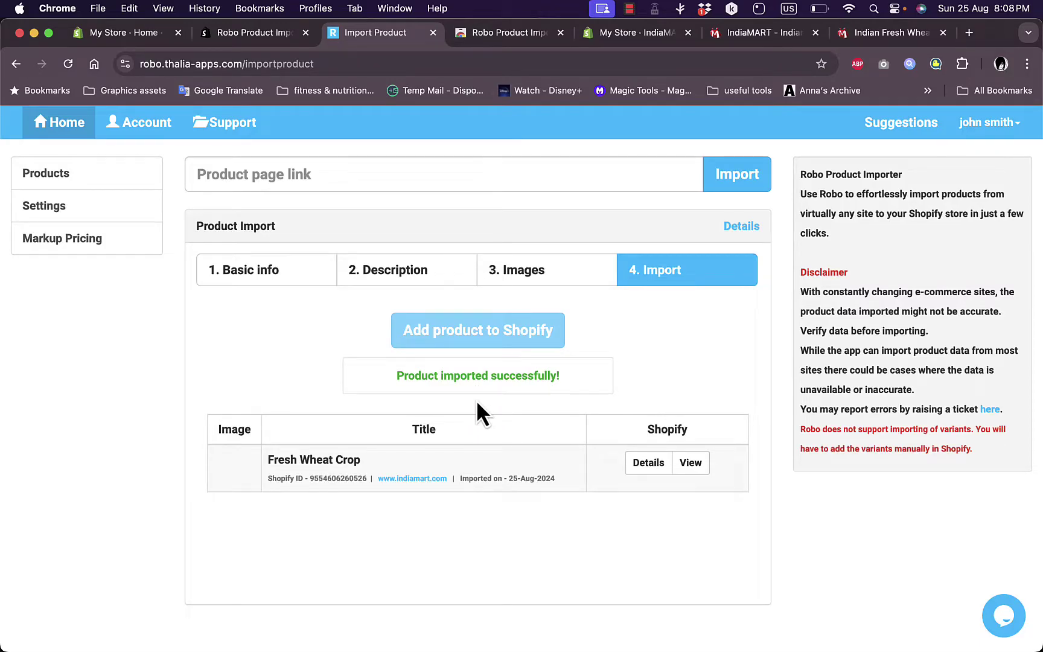
# - Return to the Shopify admin, dismiss the Picked for you popup, and go to Products
pyautogui.click(120, 35)
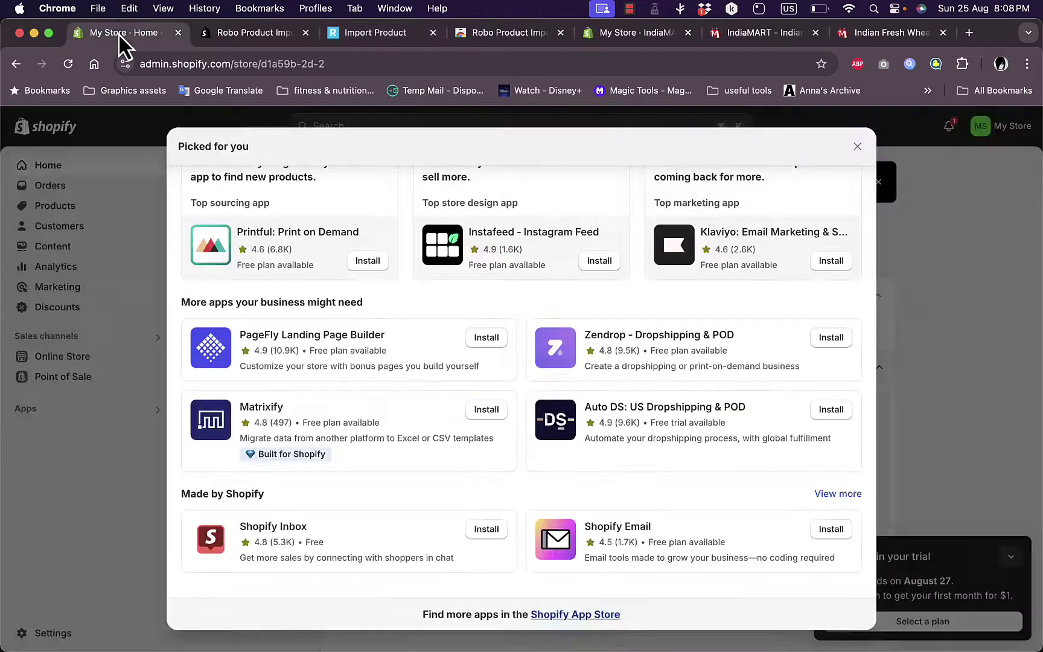
pyautogui.click(857, 148)
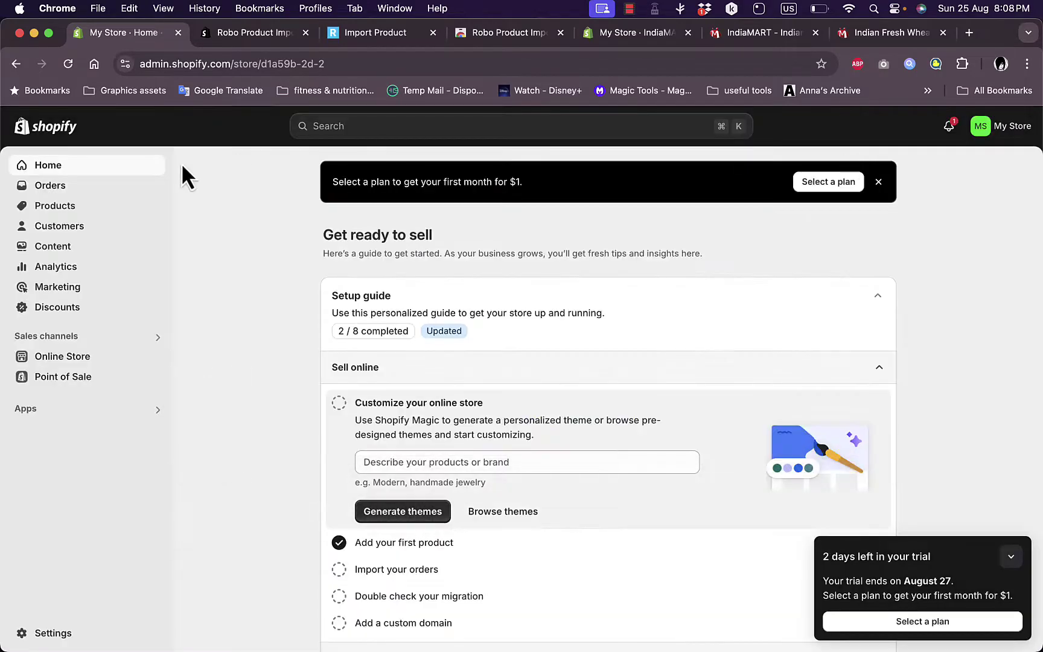
pyautogui.click(61, 209)
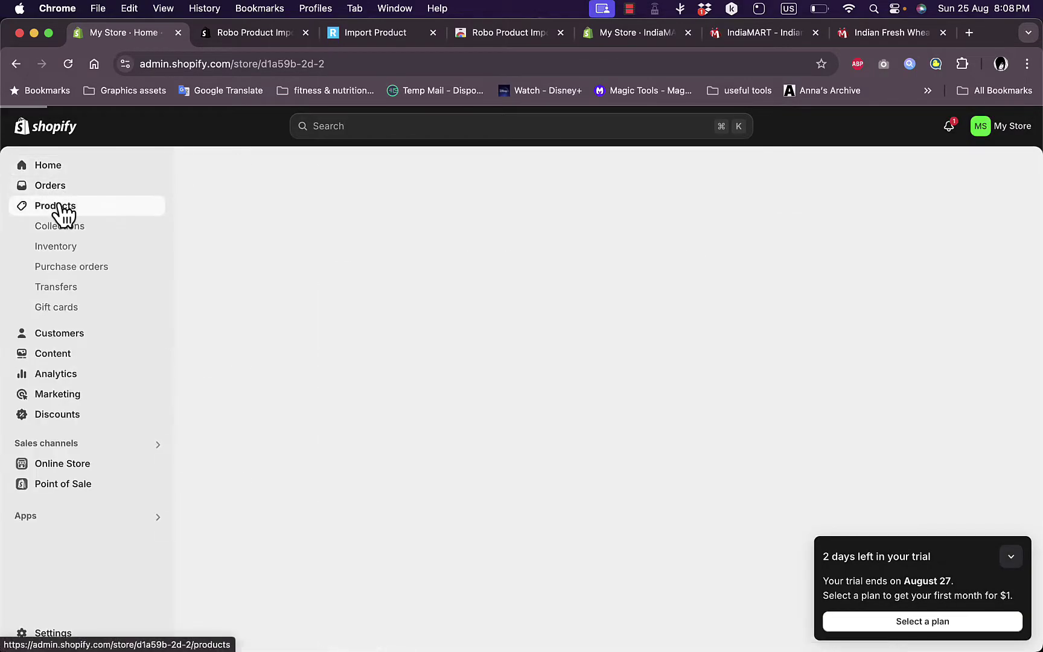